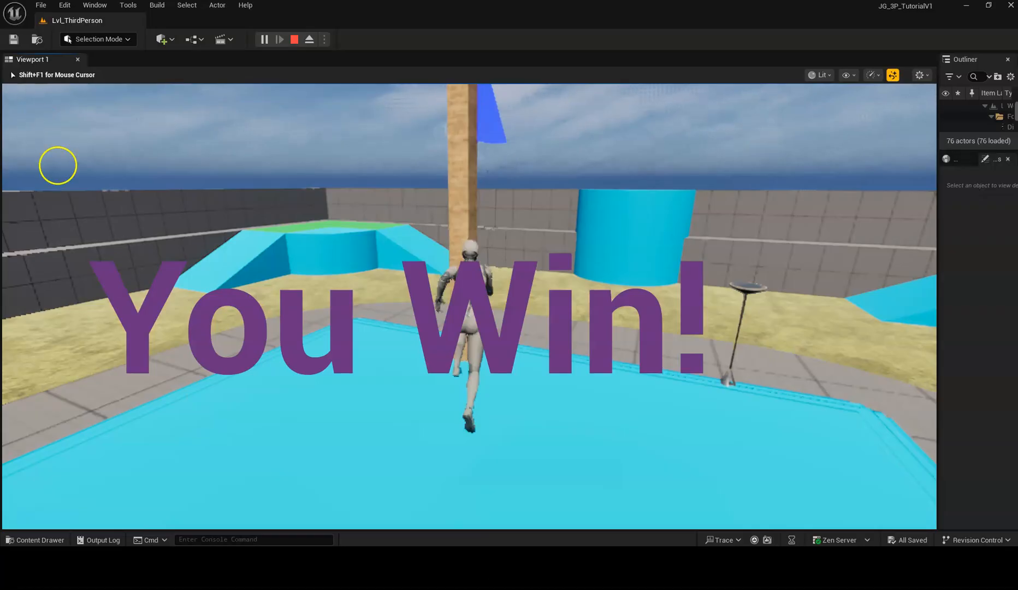
# Stop playing the level and open the StarterContent Audio folder in the content drawer.
pyautogui.press('Escape')
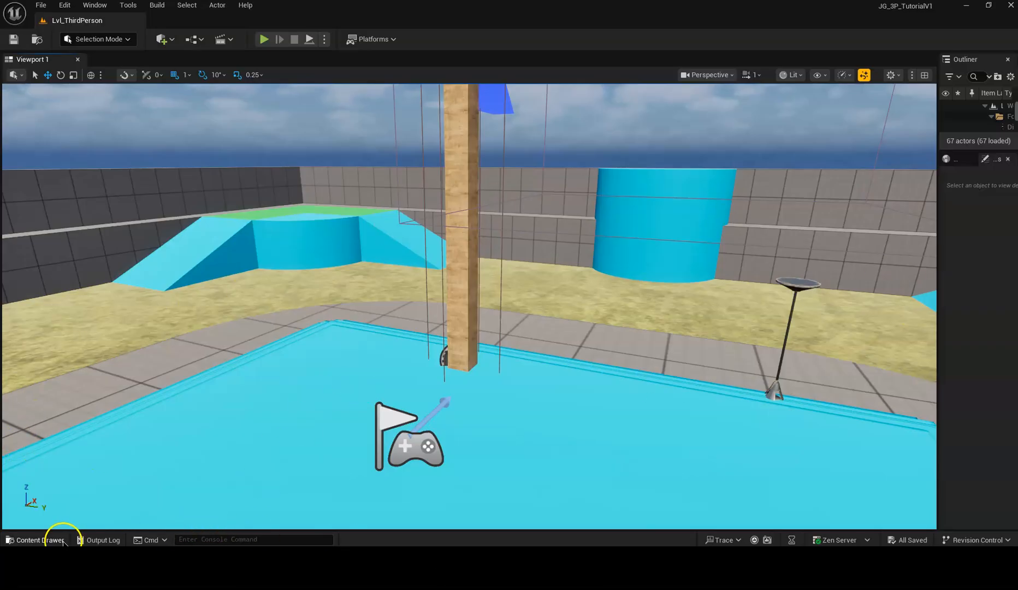
pyautogui.click(38, 539)
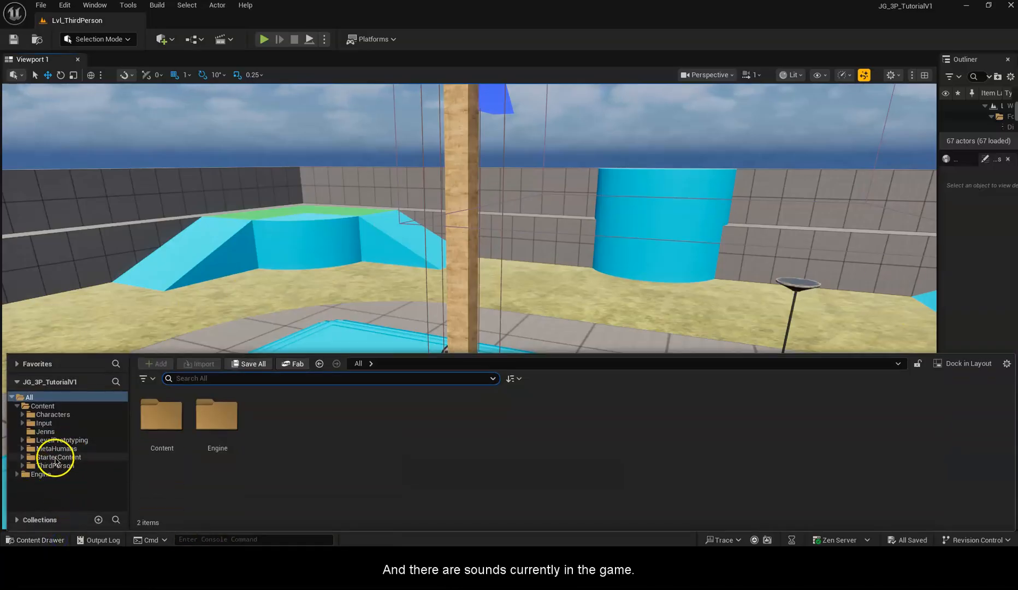
pyautogui.click(55, 458)
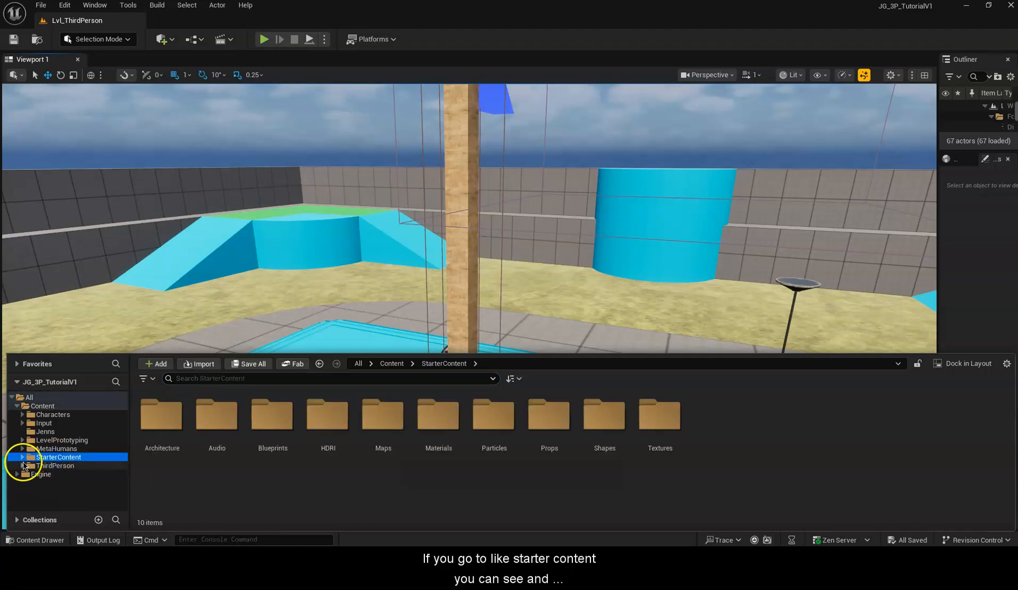
pyautogui.click(23, 458)
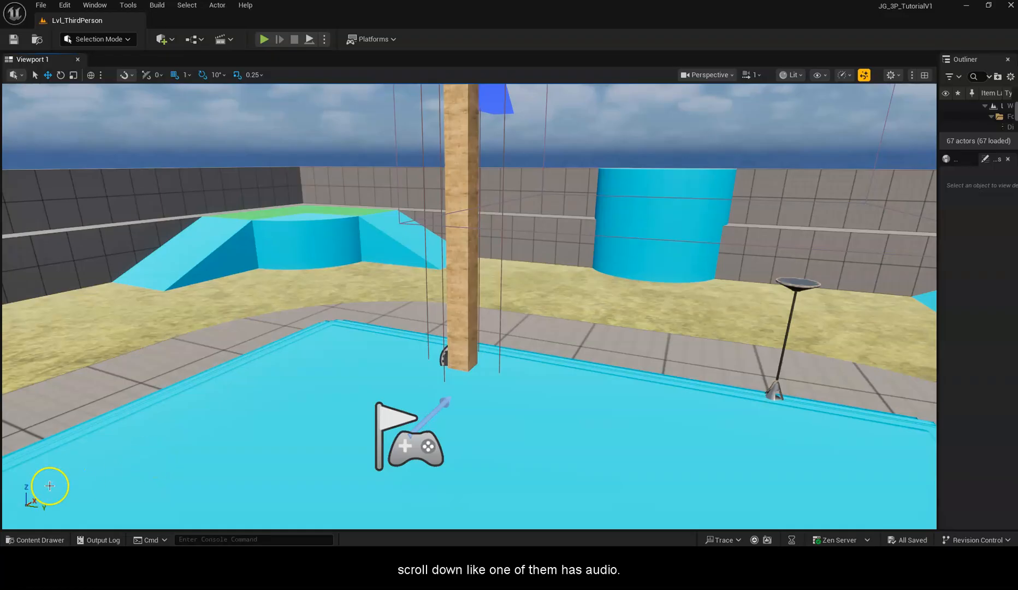
pyautogui.click(33, 539)
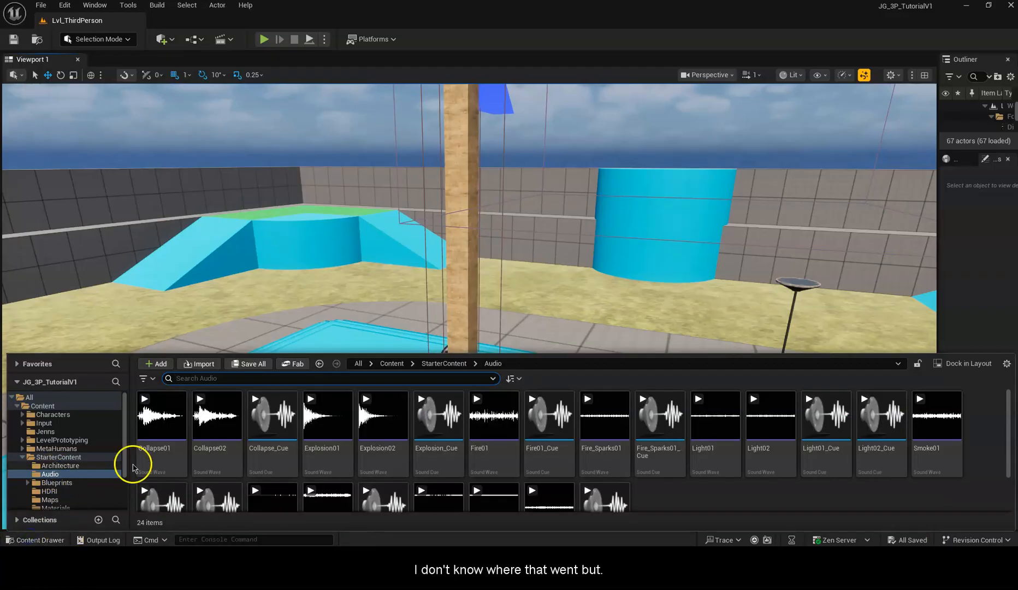
# Preview the StarterContent audio assets such as Collapse02 and Fire01.
pyautogui.click(219, 418)
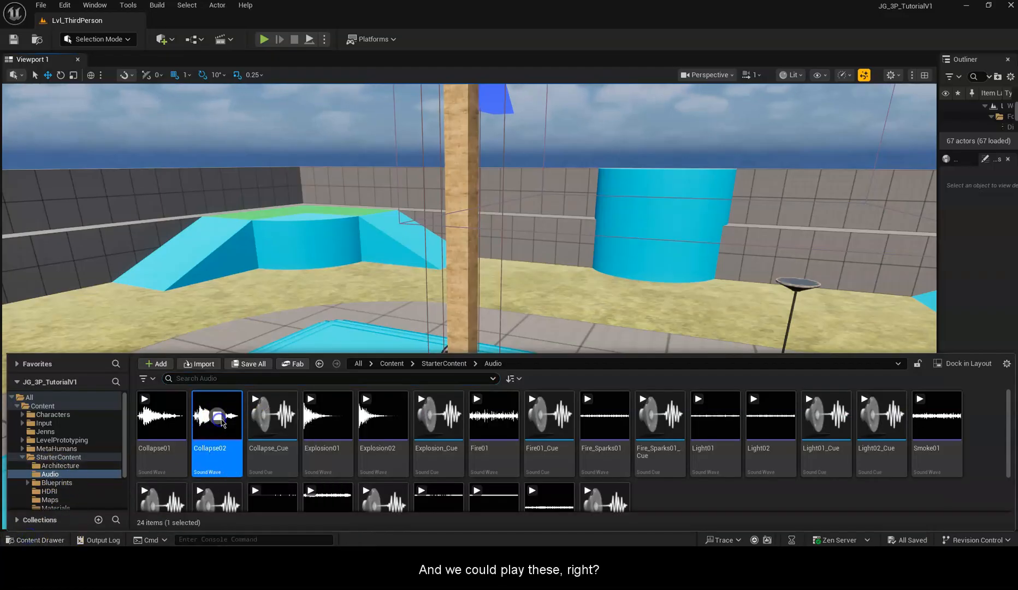
pyautogui.click(200, 399)
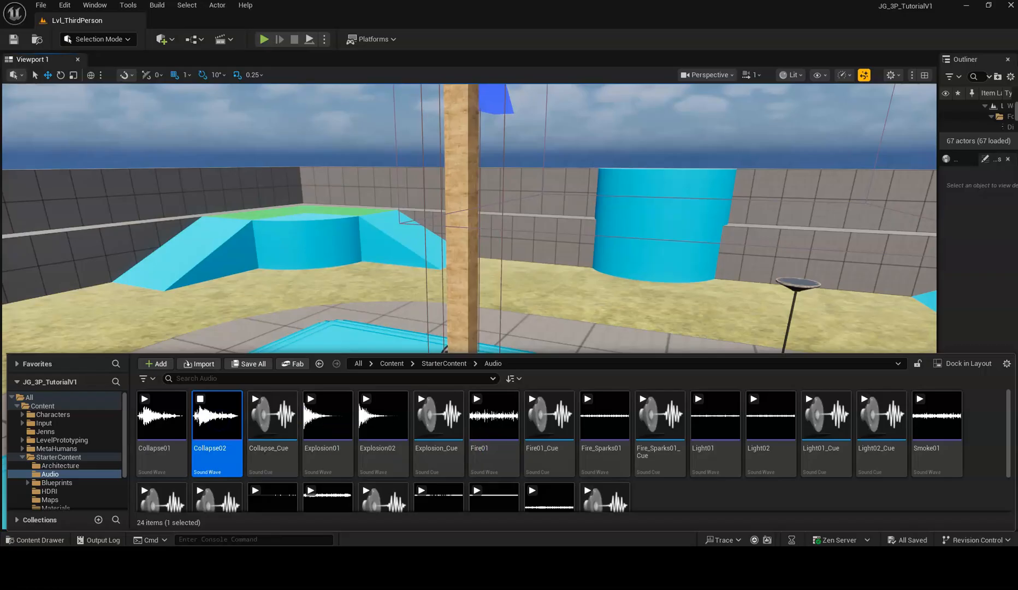
pyautogui.scroll(-2, 710, 470)
pyautogui.scroll(-1, 792, 483)
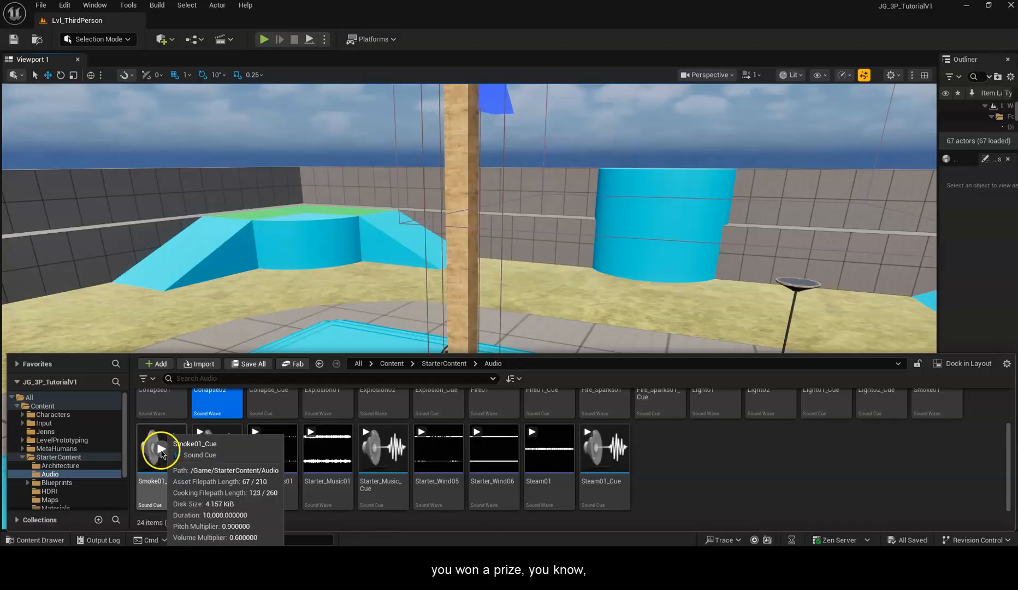
pyautogui.scroll(2, 656, 431)
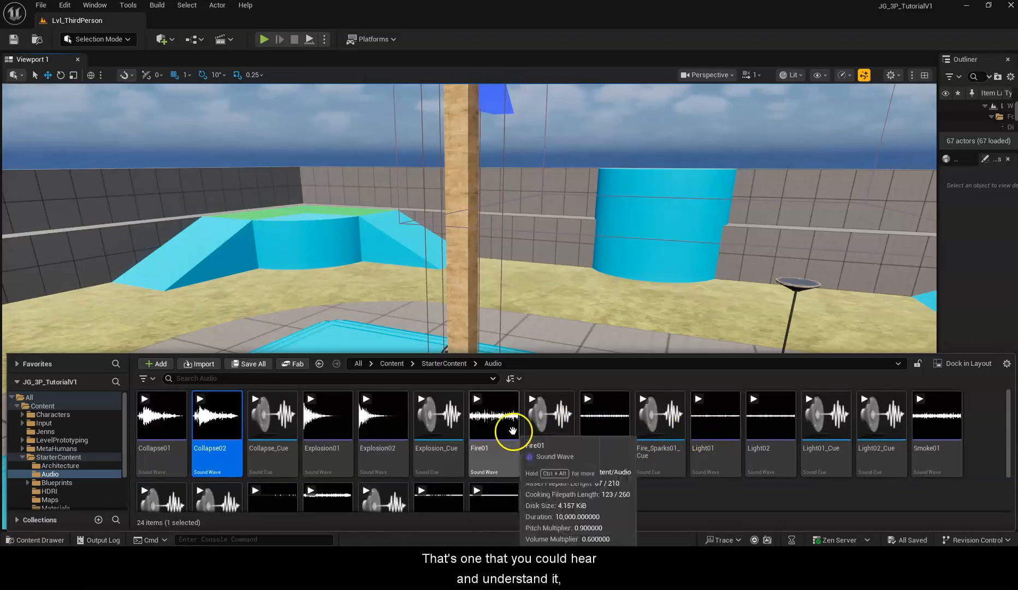
pyautogui.click(495, 422)
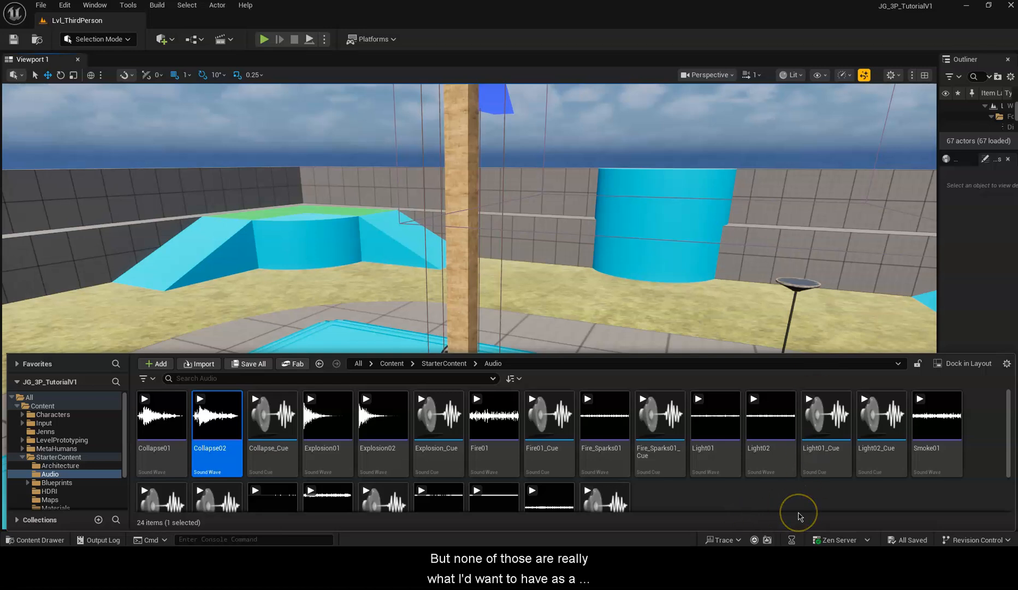
pyautogui.click(777, 293)
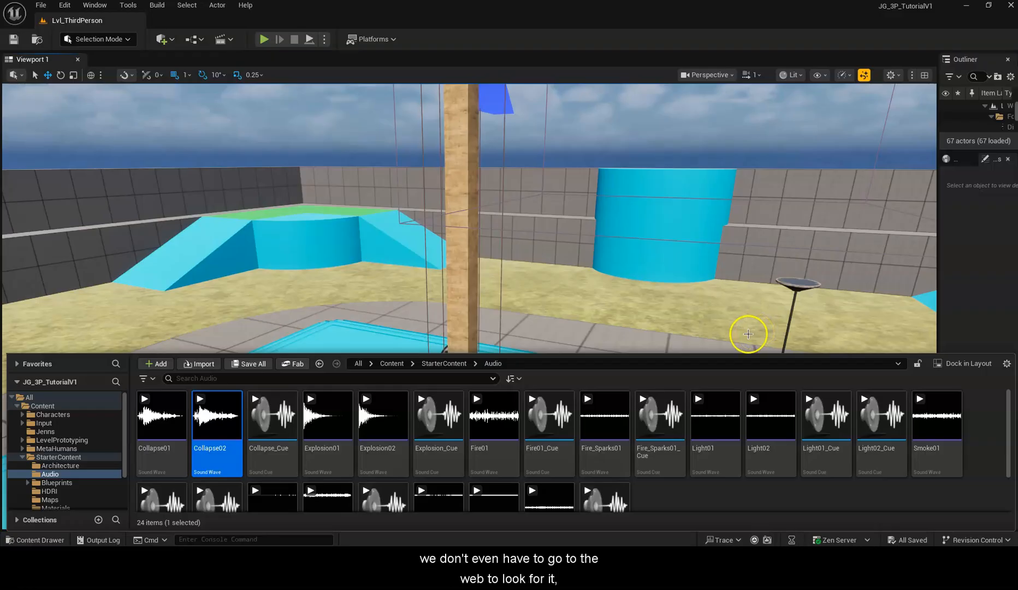
pyautogui.click(221, 420)
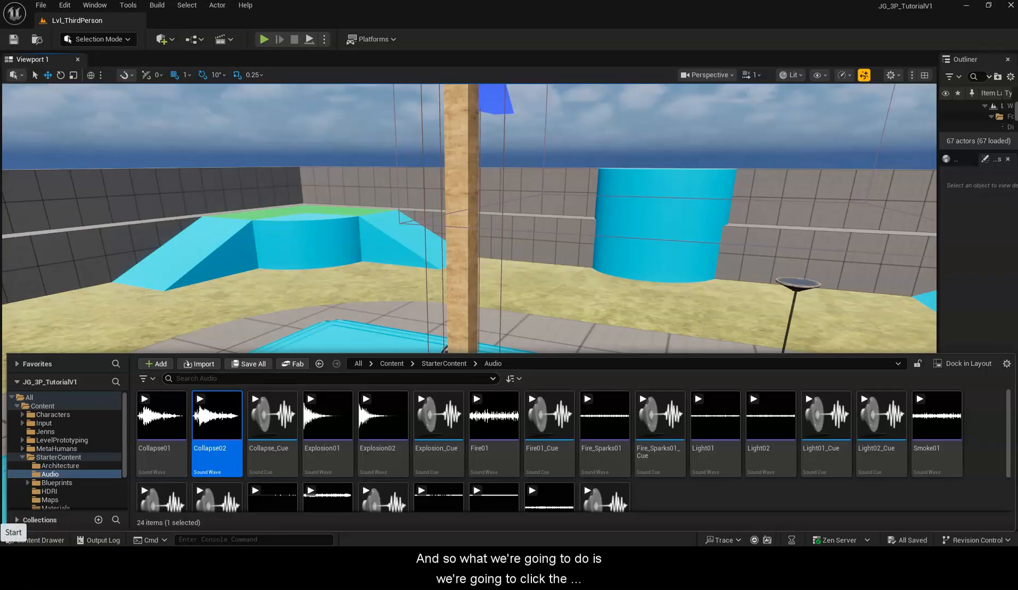
# Search the Start menu for change system sounds and open that control panel.
pyautogui.click(13, 568)
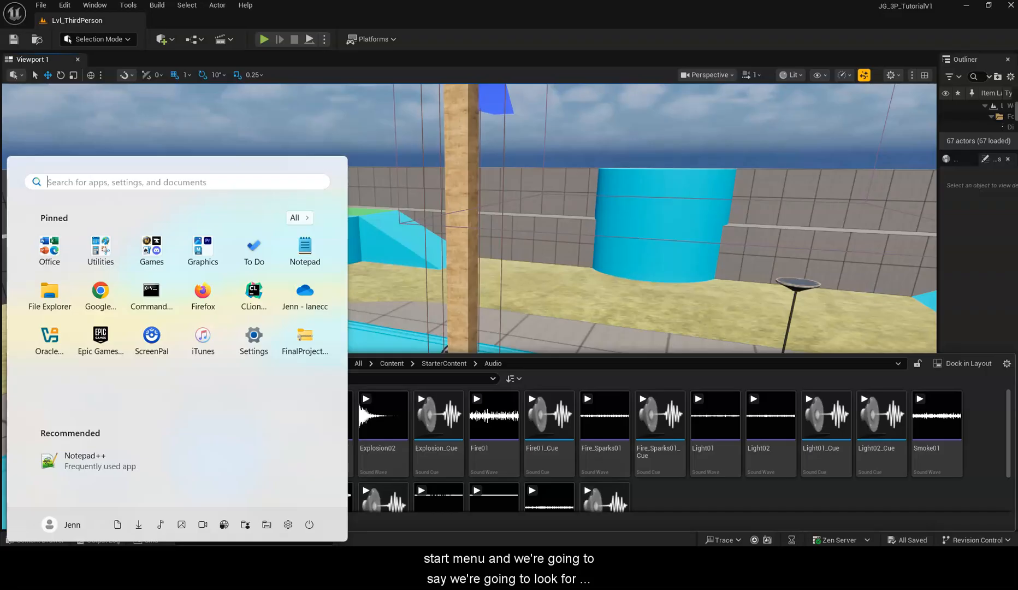
pyautogui.write('sound')
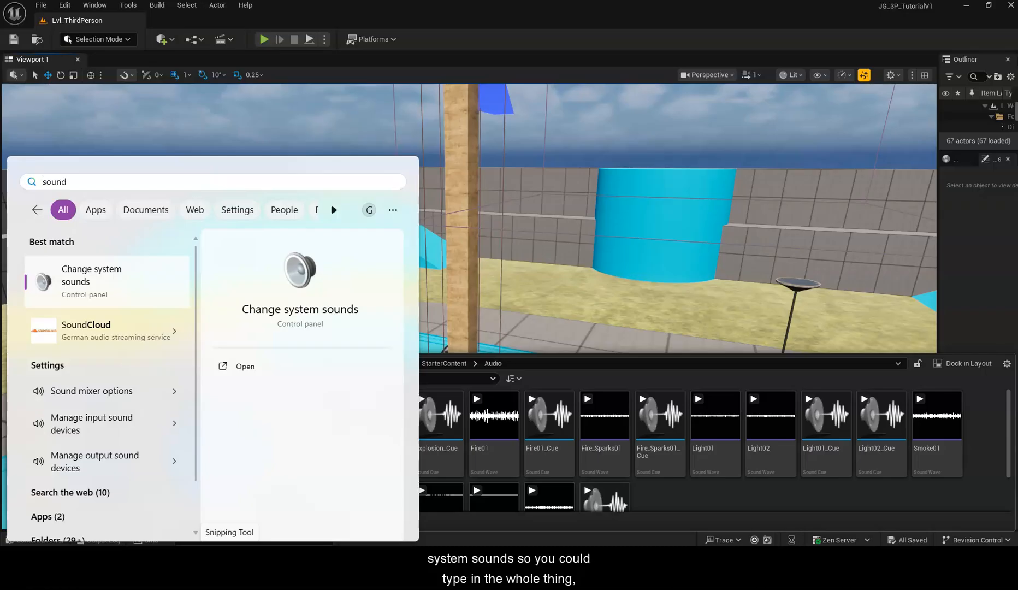
pyautogui.write('change system')
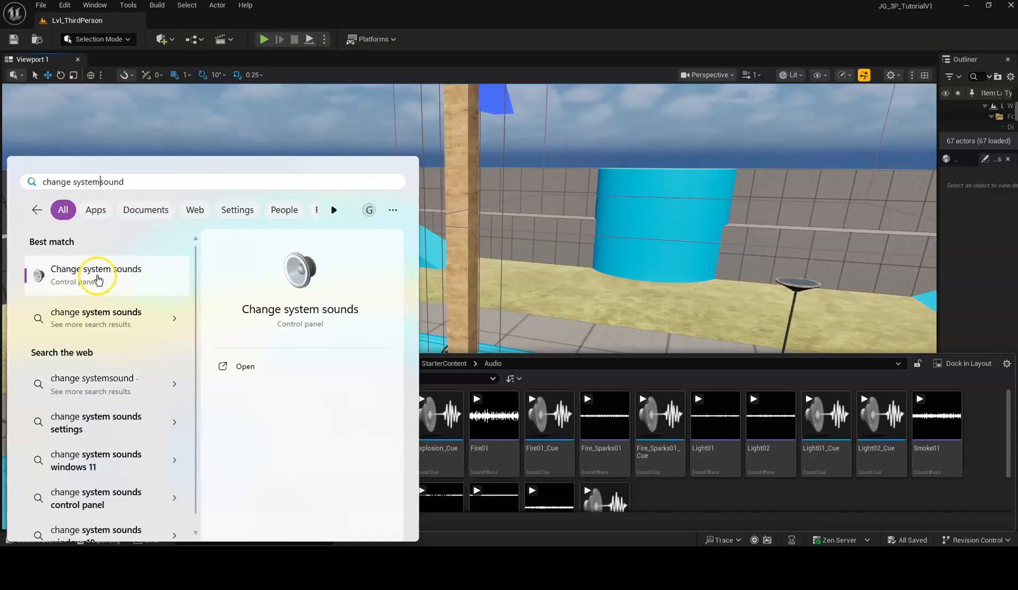
pyautogui.click(96, 278)
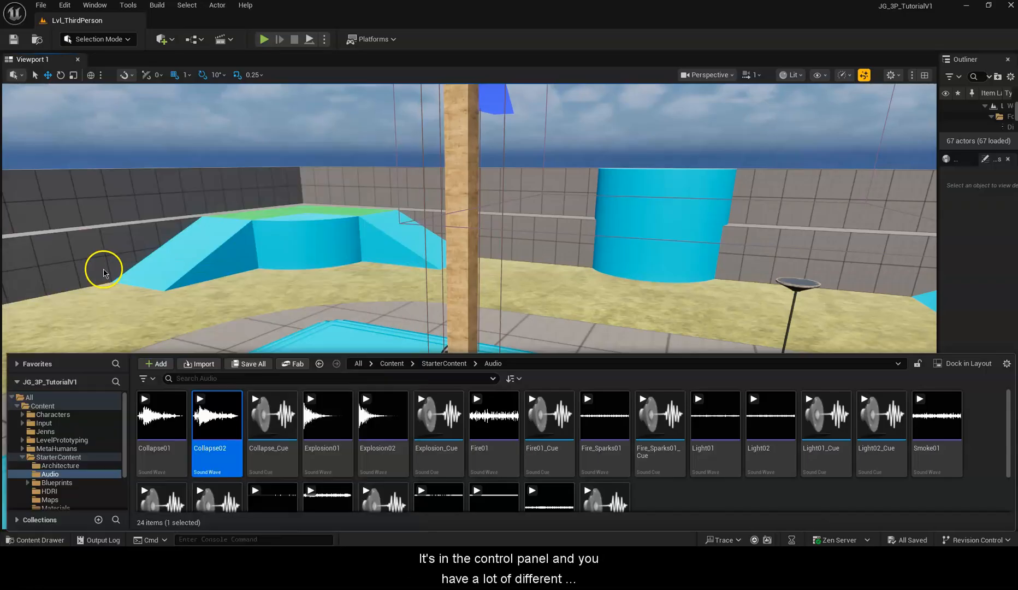
# Test the sounds of program events such as Critical Stop, Device Disconnect and New Text Message Notification.
pyautogui.scroll(-3, 218, 262)
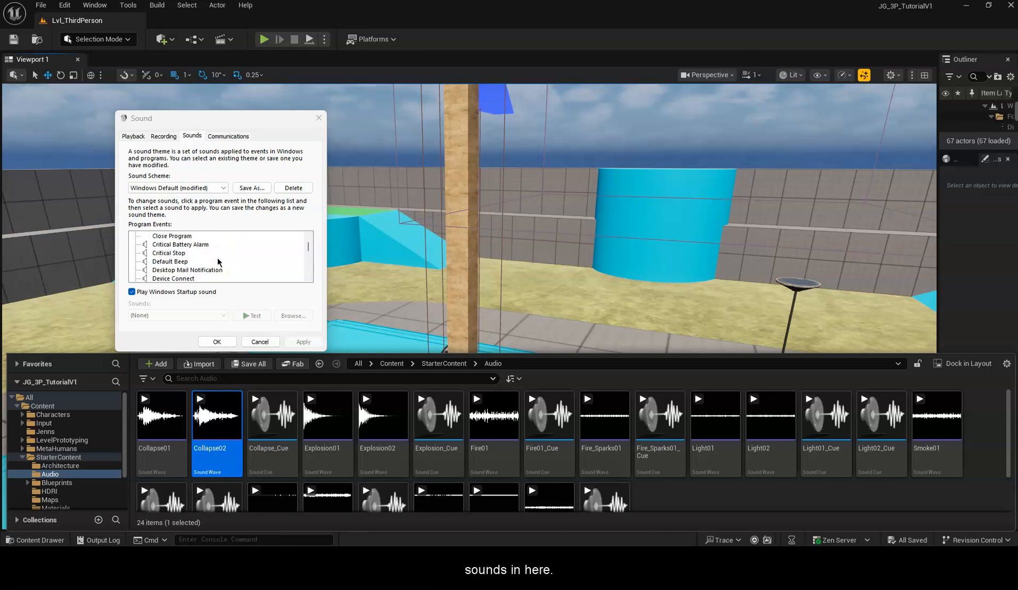
pyautogui.click(169, 253)
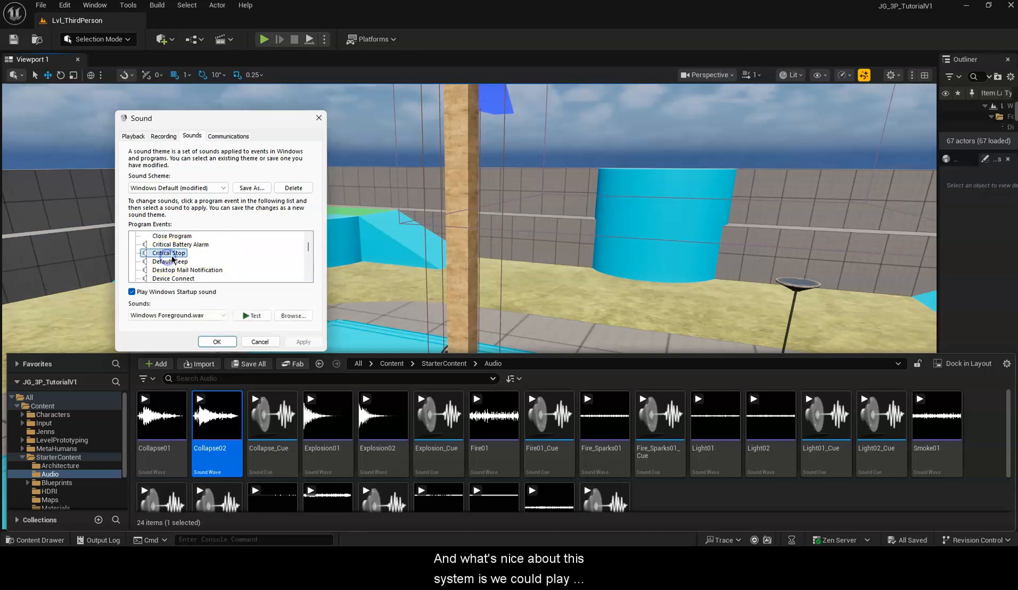
pyautogui.click(249, 318)
pyautogui.scroll(-3, 221, 281)
pyautogui.click(190, 263)
pyautogui.click(250, 315)
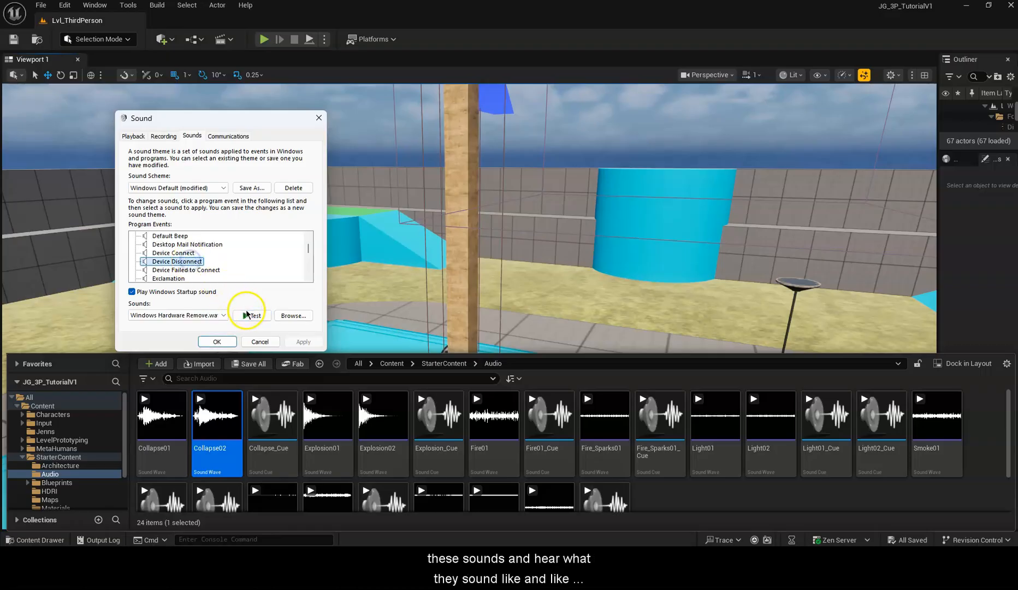
pyautogui.scroll(-4, 233, 271)
pyautogui.click(190, 261)
pyautogui.click(252, 318)
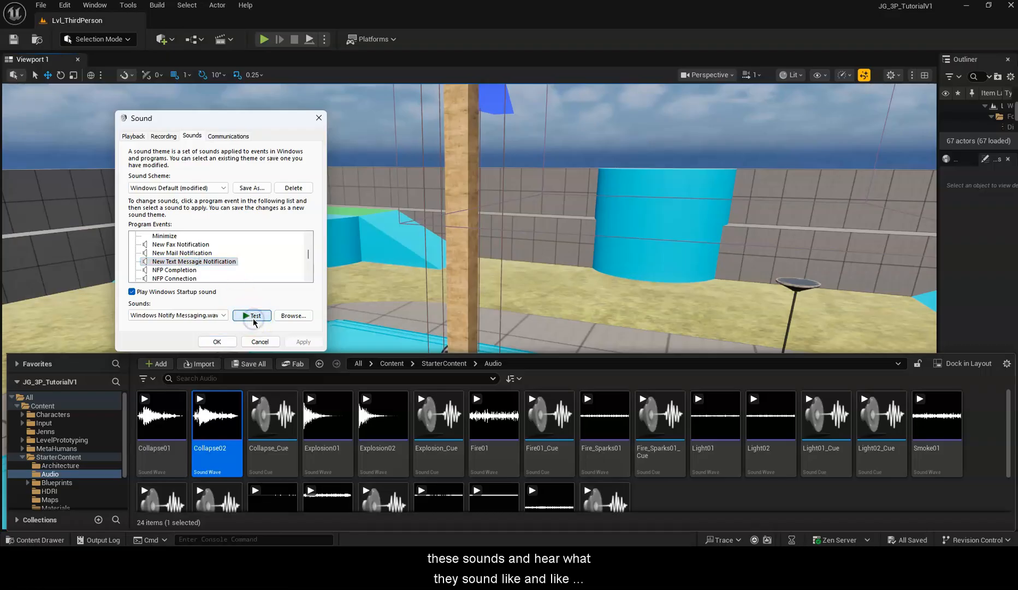
# Select the Notification event and browse for a new sound file.
pyautogui.scroll(-1, 190, 277)
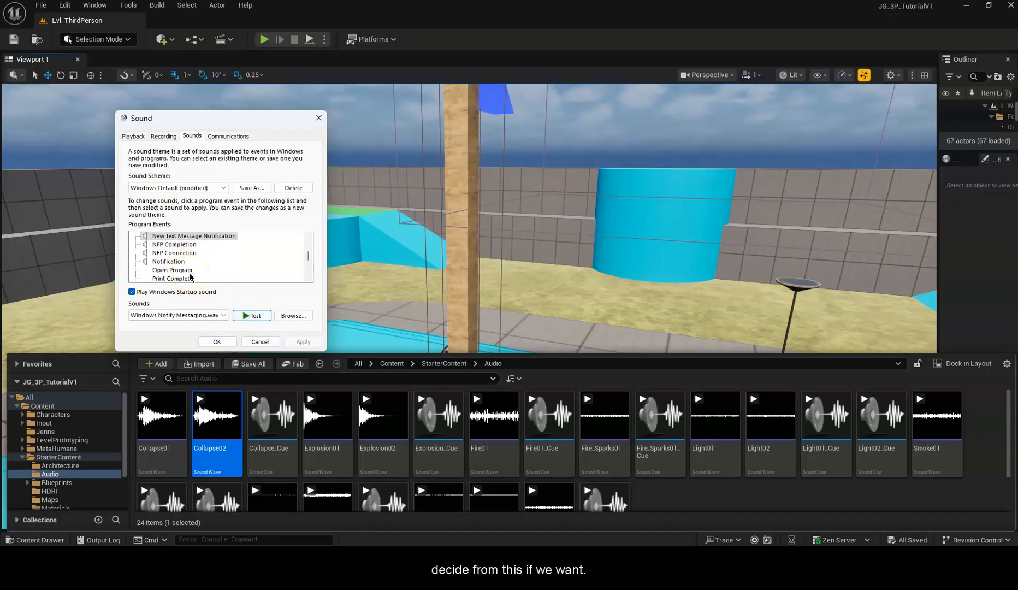
pyautogui.click(169, 261)
pyautogui.click(246, 317)
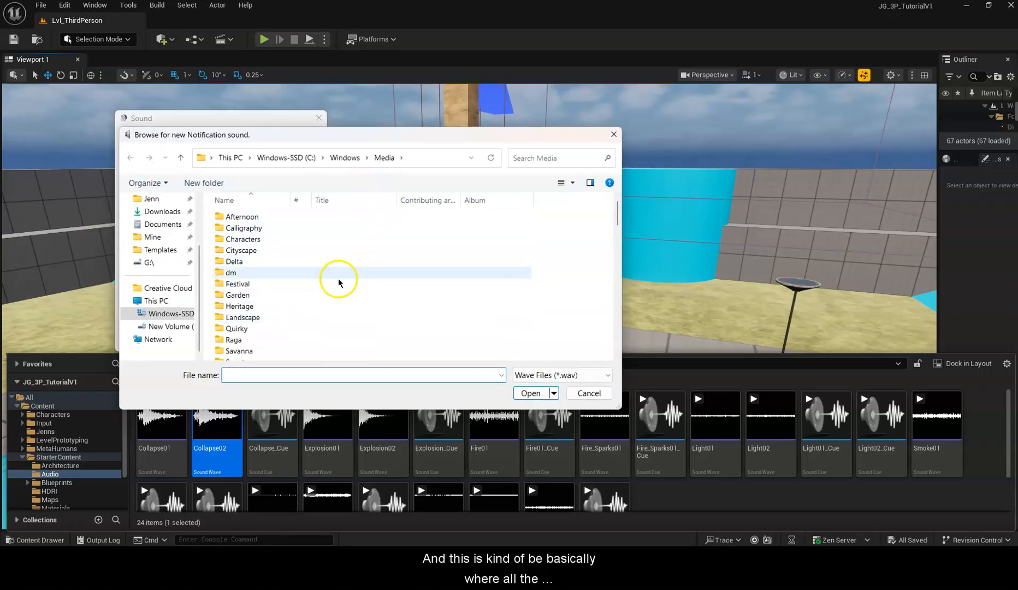
# Look through the Windows Media folder for tada.wav and view its file properties.
pyautogui.scroll(-6, 391, 300)
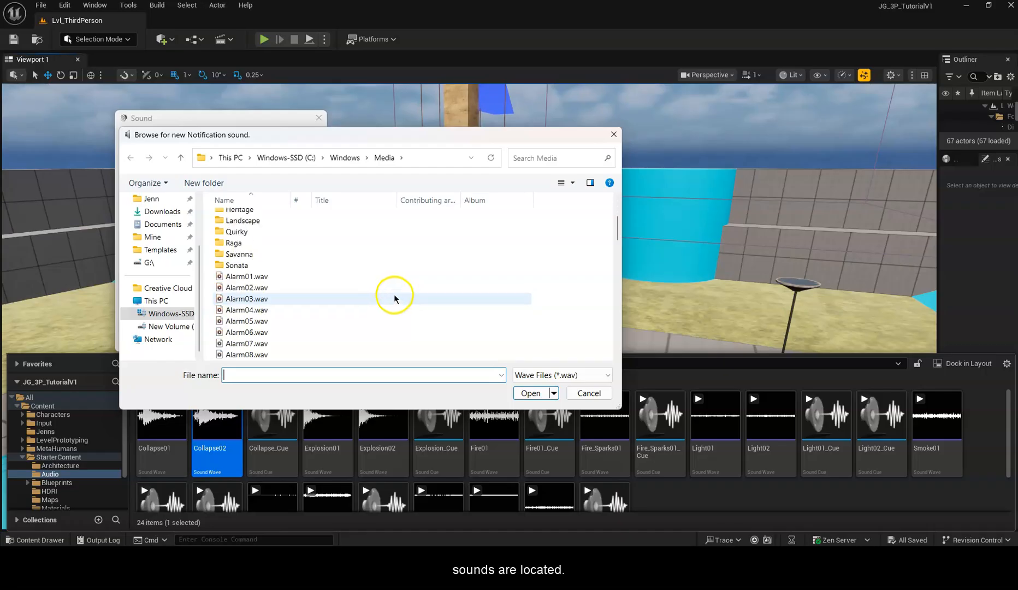
pyautogui.scroll(-15, 396, 295)
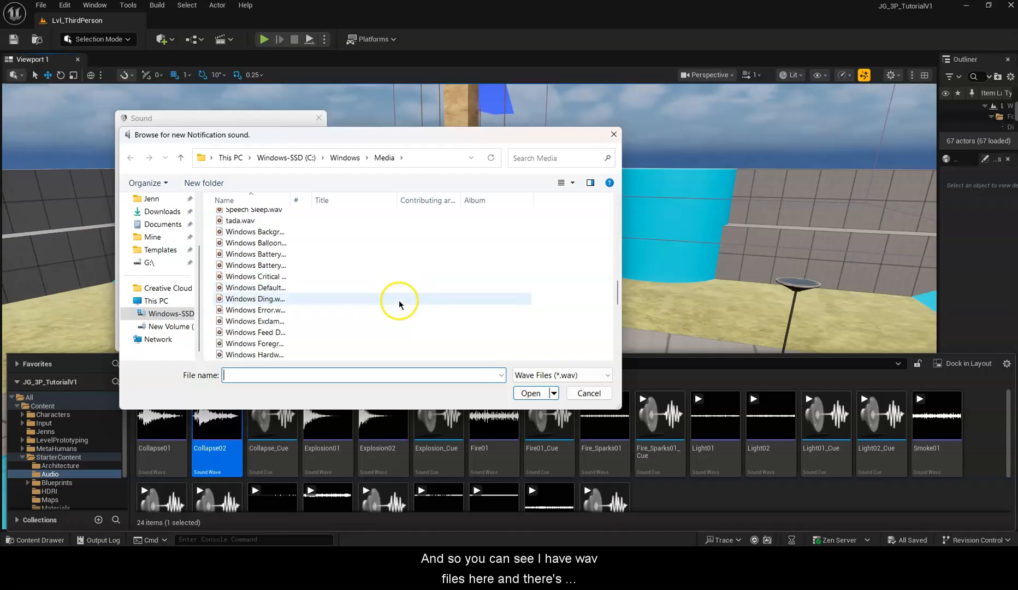
pyautogui.scroll(15, 400, 307)
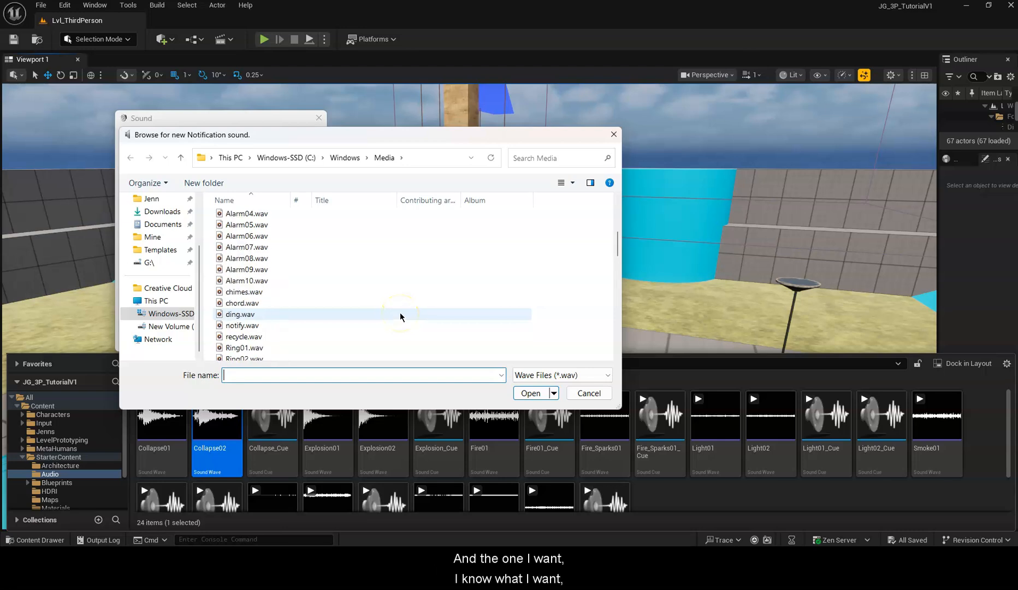
pyautogui.scroll(-5, 400, 313)
pyautogui.scroll(-1, 400, 311)
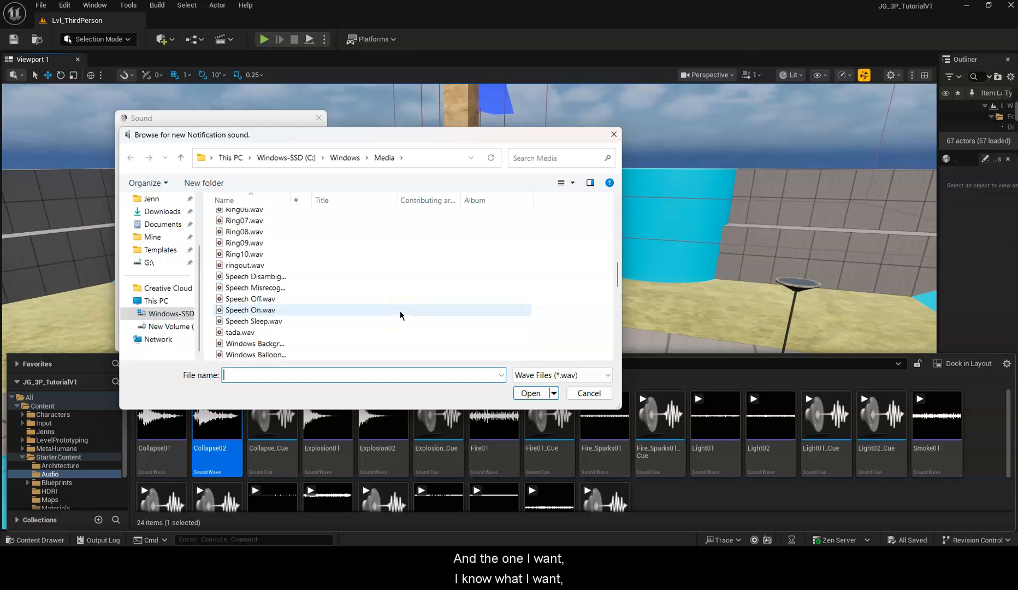
pyautogui.click(237, 333)
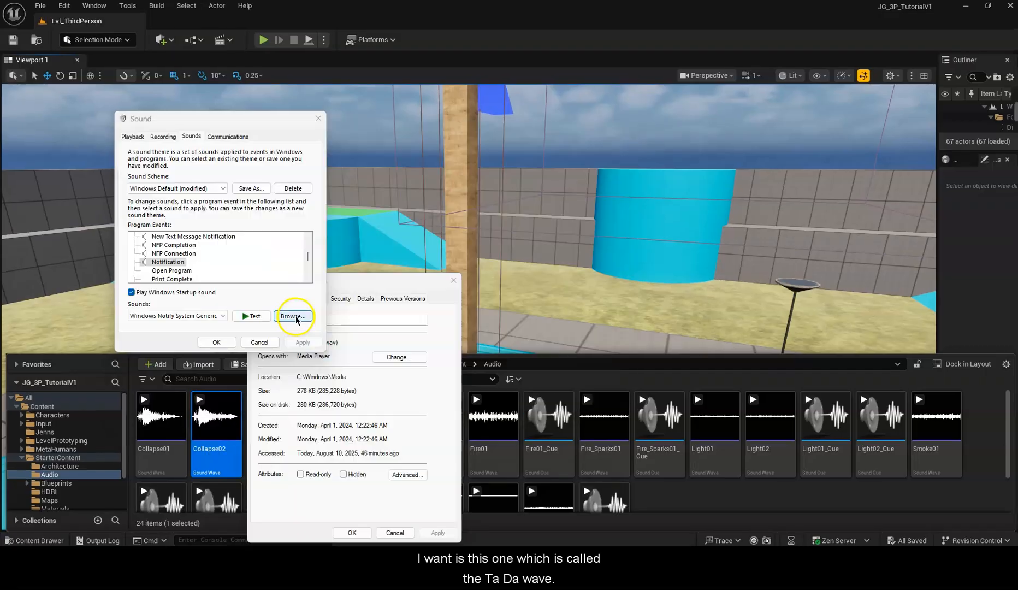
pyautogui.click(293, 317)
pyautogui.scroll(-5, 266, 334)
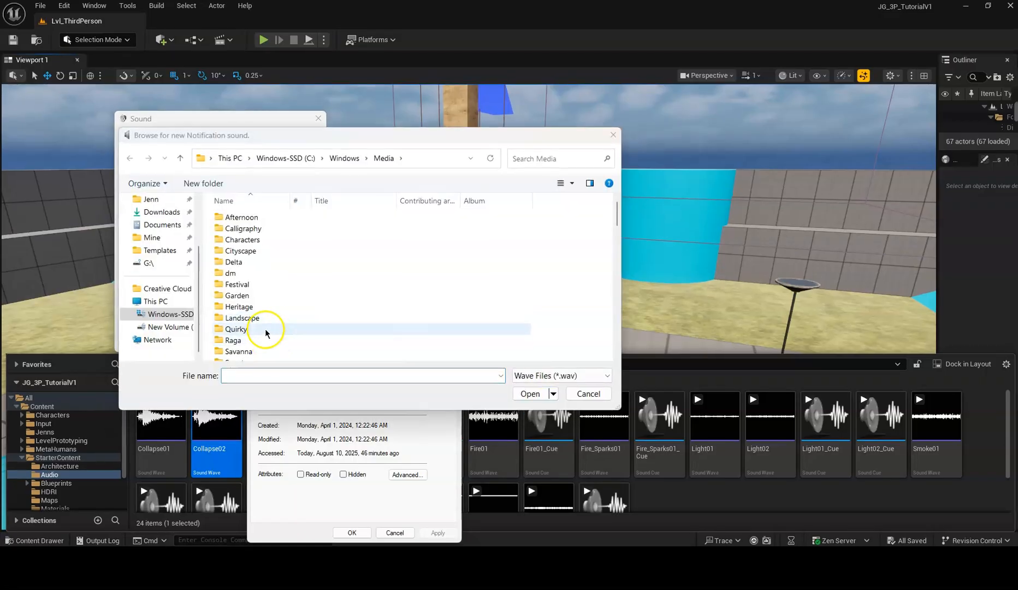
pyautogui.scroll(-4, 256, 314)
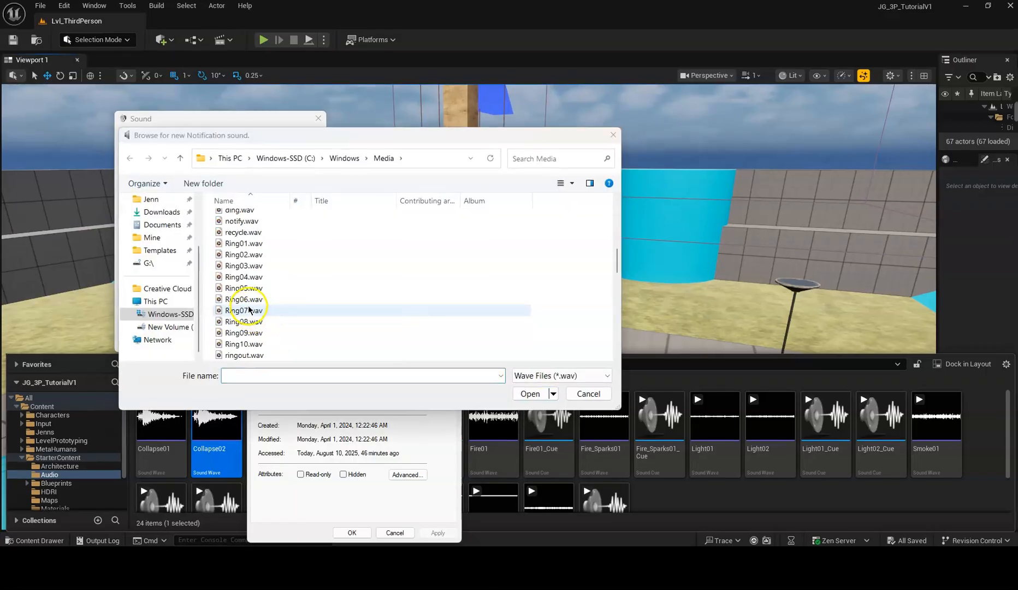
# Copy the C:\Windows\Media folder path from the address bar.
pyautogui.click(430, 157)
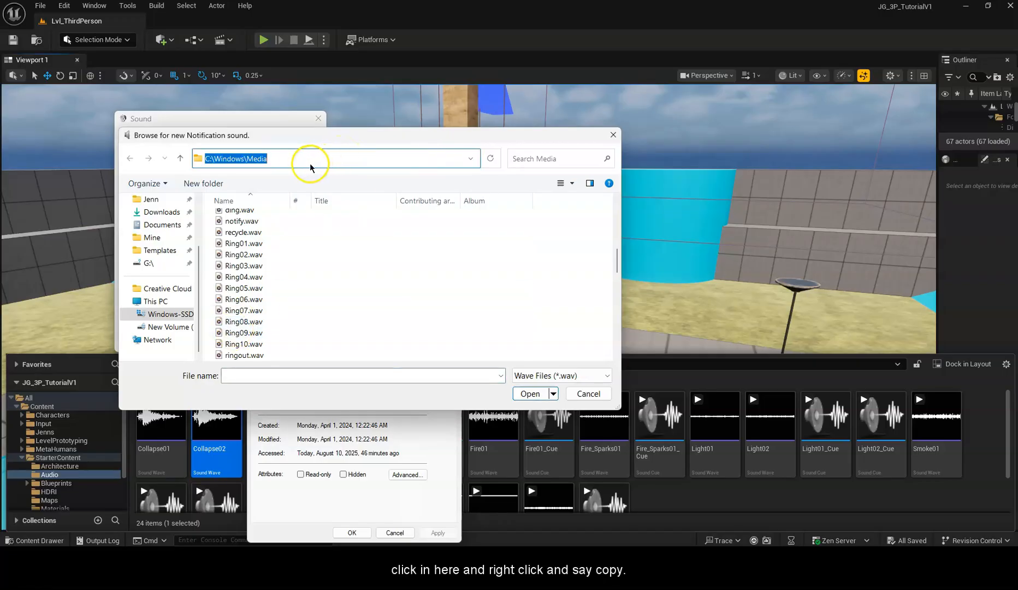
pyautogui.rightClick(289, 159)
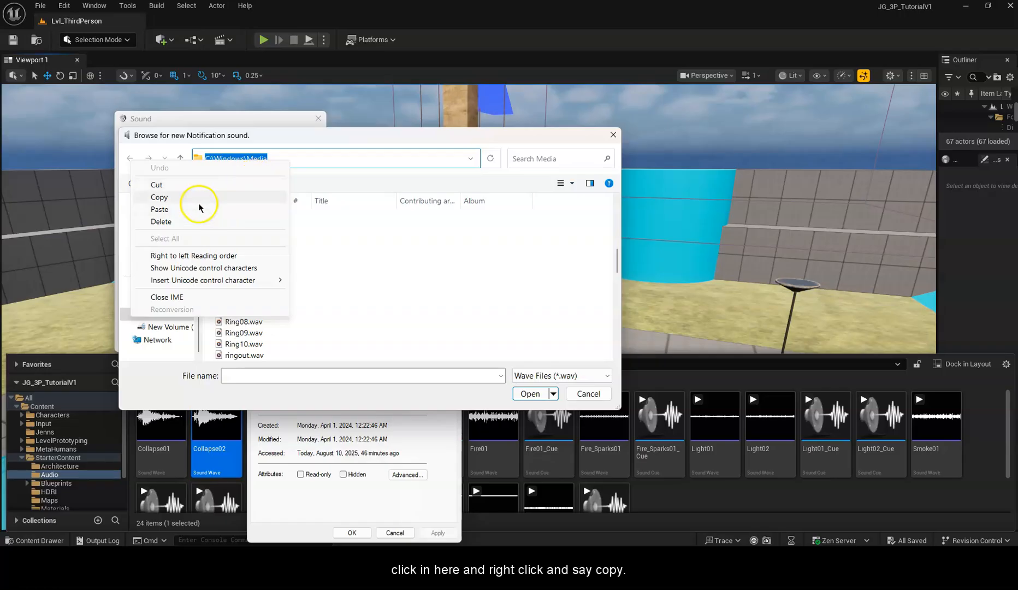
pyautogui.click(155, 199)
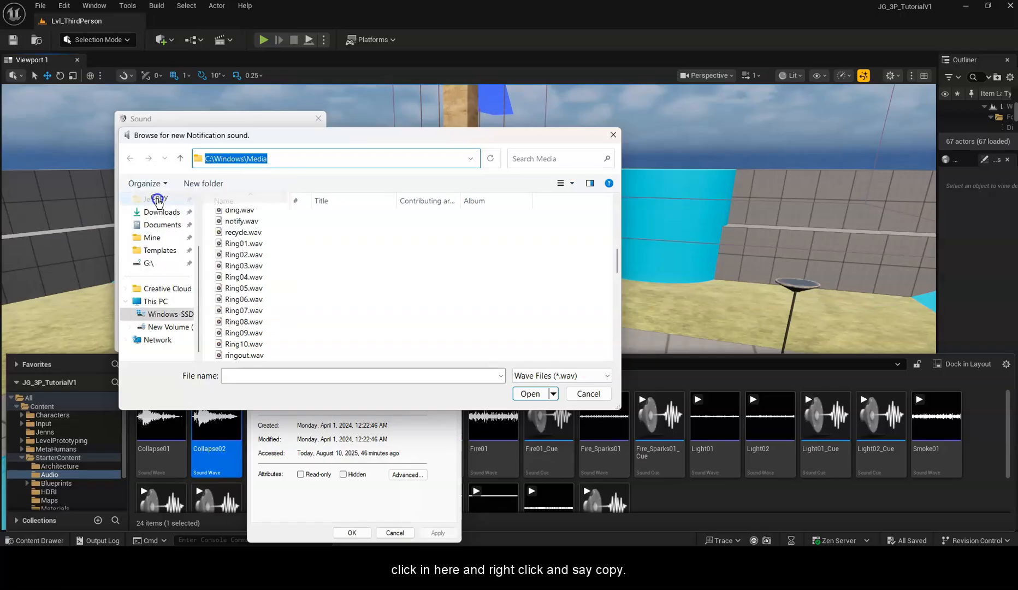
pyautogui.rightClick(300, 157)
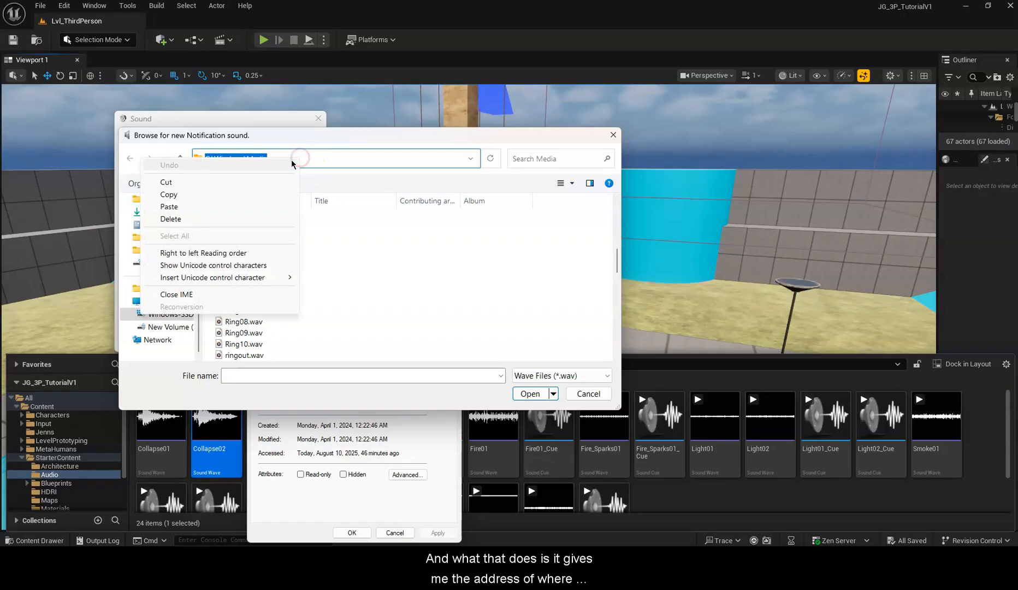
pyautogui.click(166, 197)
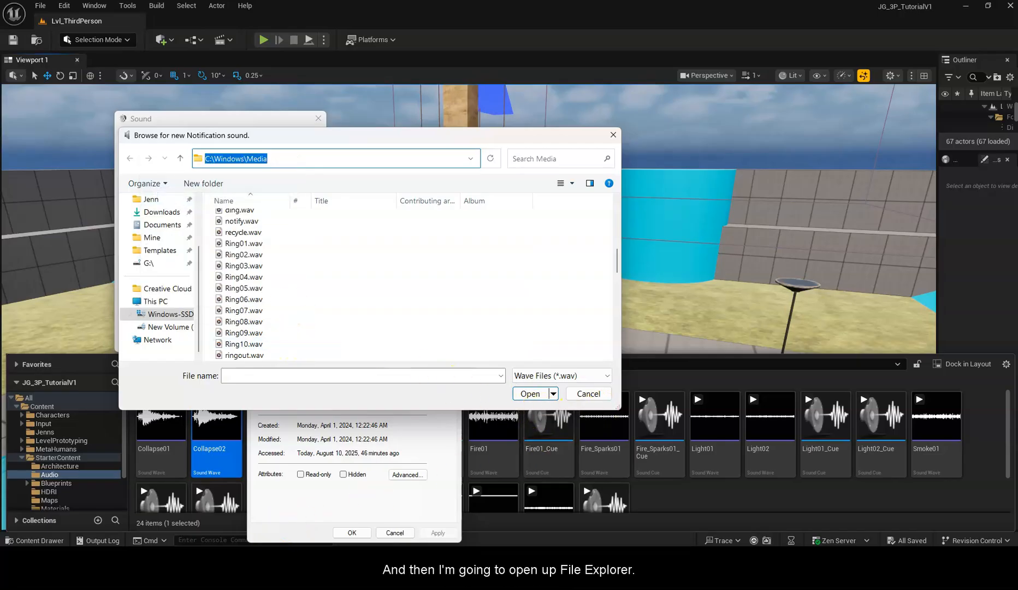
# Open File Explorer and go to the C:\Windows\Media folder using the copied path.
pyautogui.press('super')
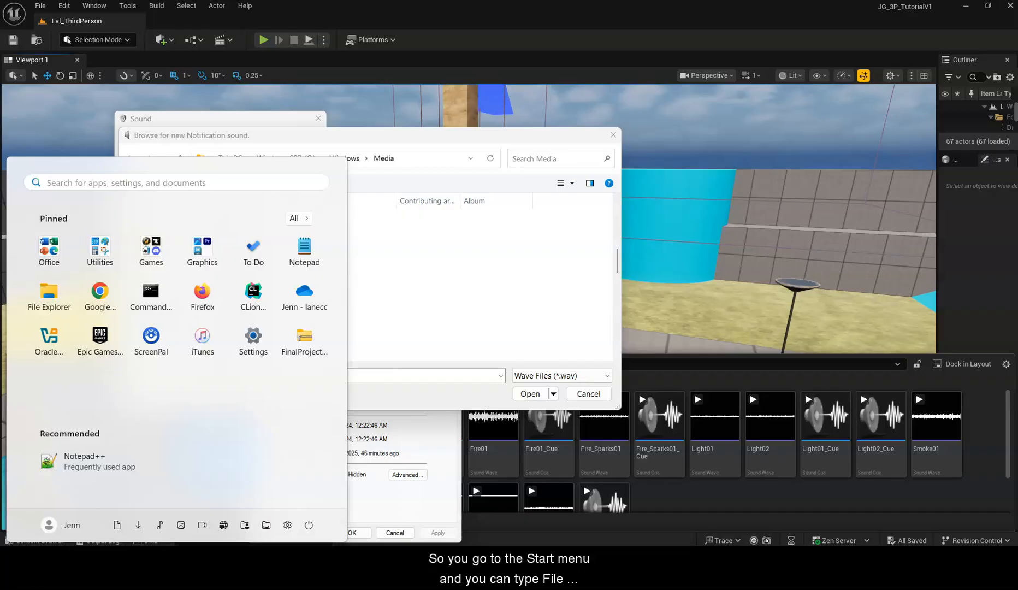
pyautogui.write('file')
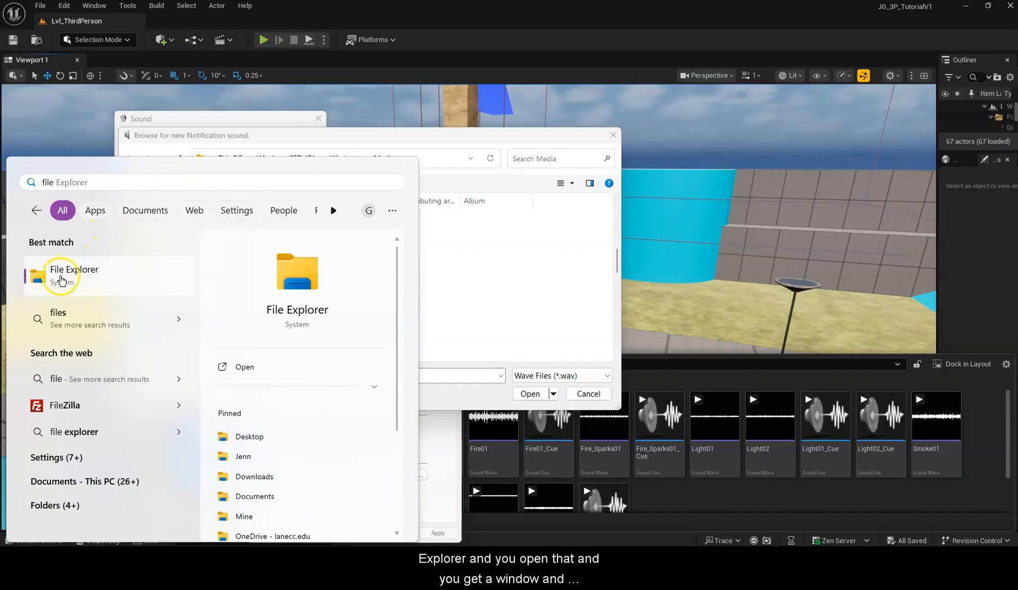
pyautogui.click(61, 280)
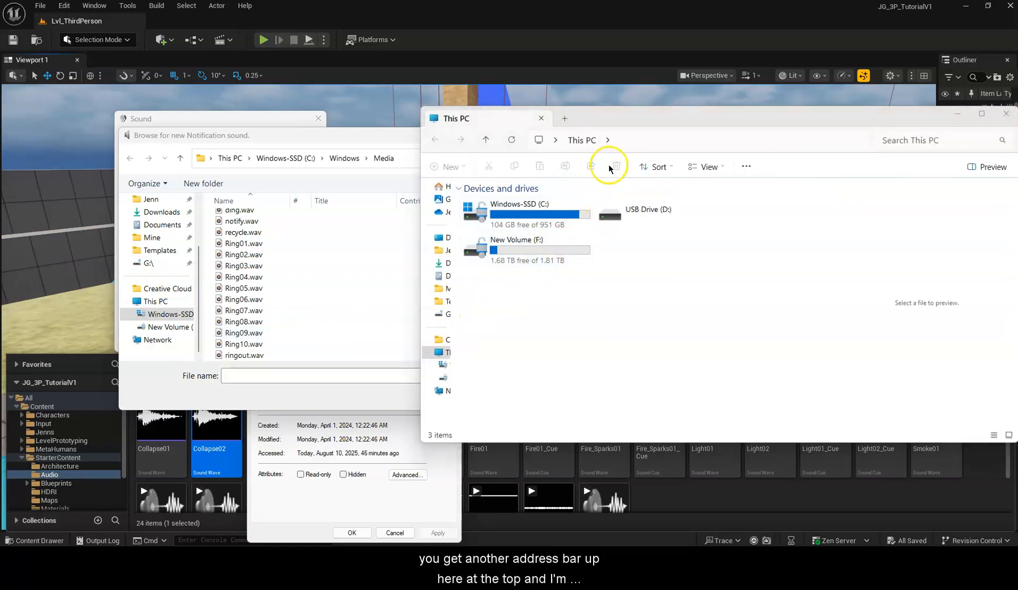
pyautogui.click(637, 142)
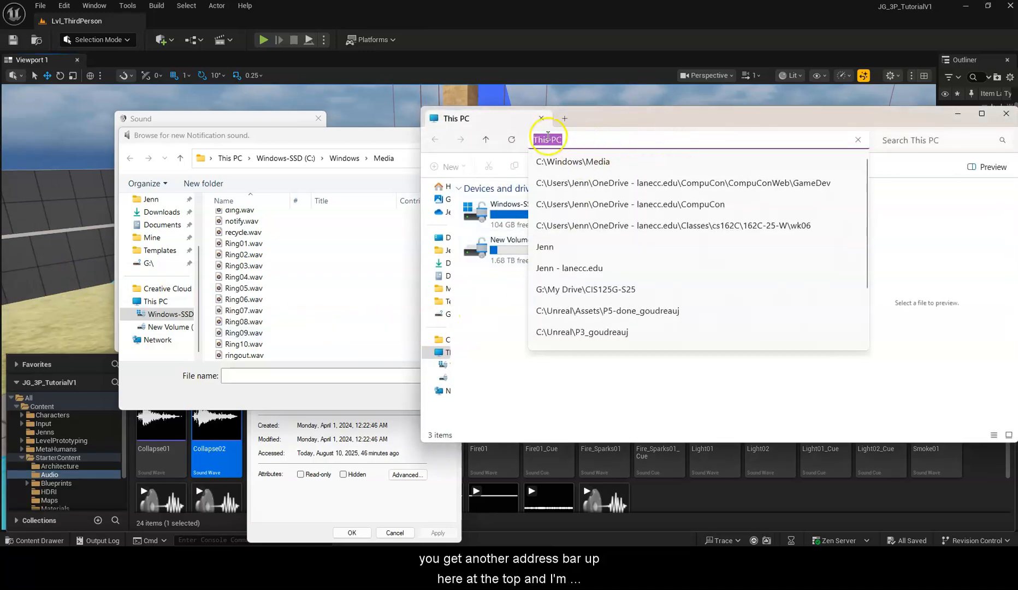
pyautogui.hotkey('ctrl', 'v')
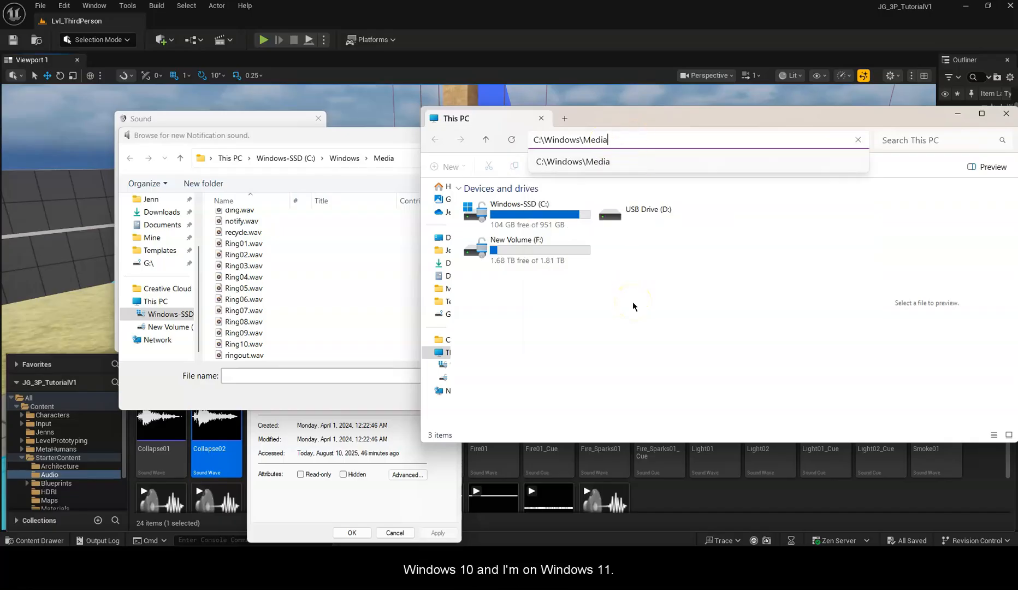
pyautogui.press('Return')
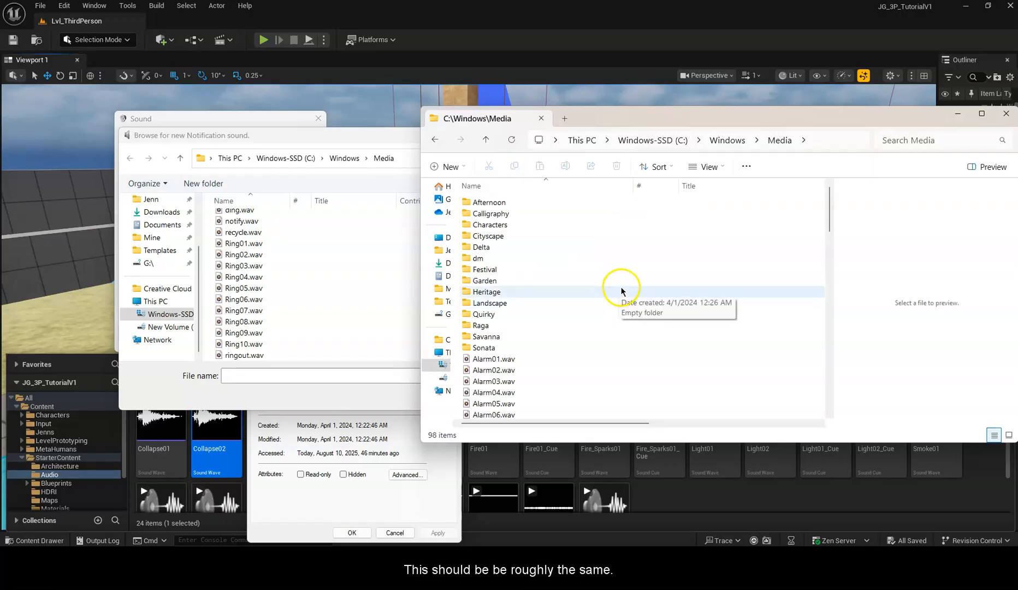
# Close the Notification sound browse dialog and the Sound settings window.
pyautogui.scroll(-10, 623, 290)
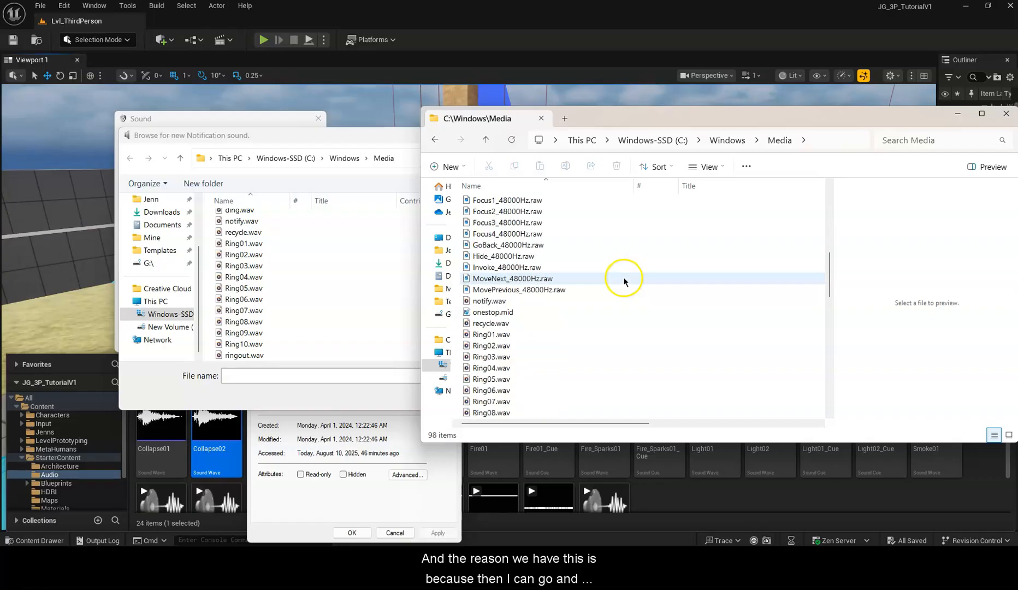
pyautogui.click(295, 135)
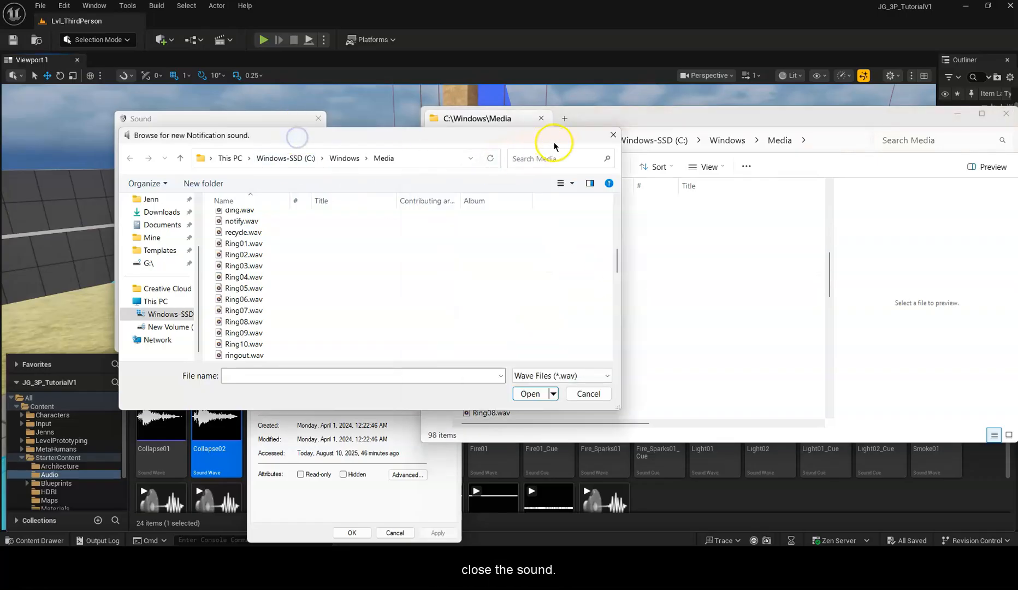
pyautogui.click(612, 136)
pyautogui.click(319, 118)
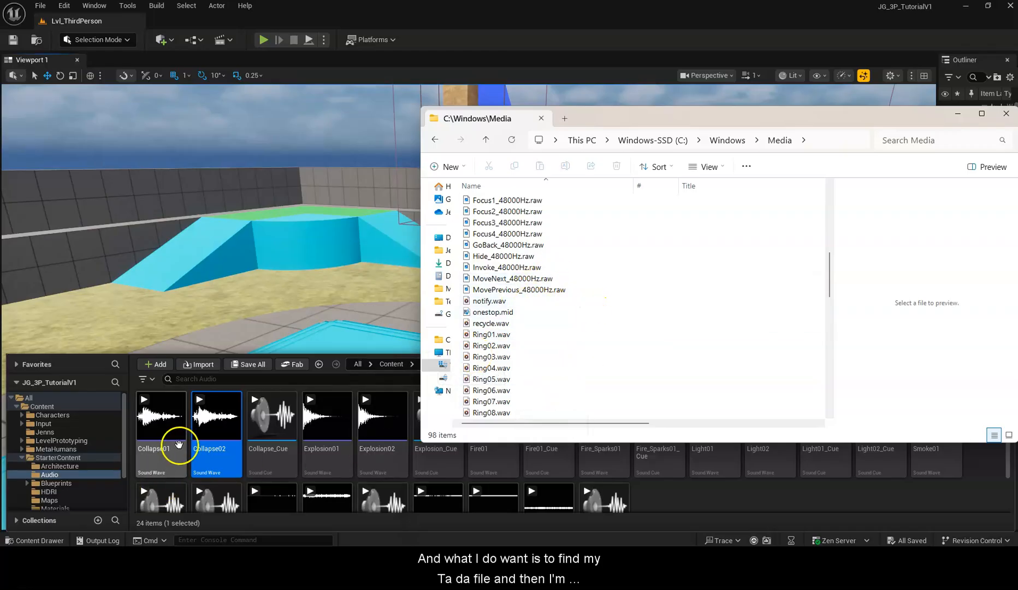
# Import tada.wav from the Media folder into the project's Jenns content folder by dragging it in.
pyautogui.scroll(-7, 498, 334)
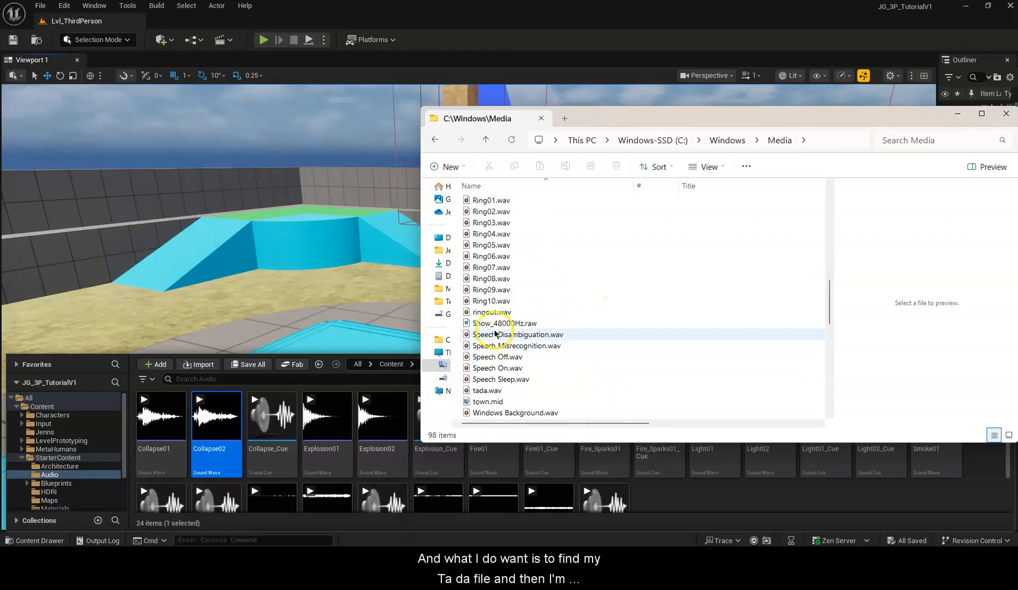
pyautogui.click(487, 290)
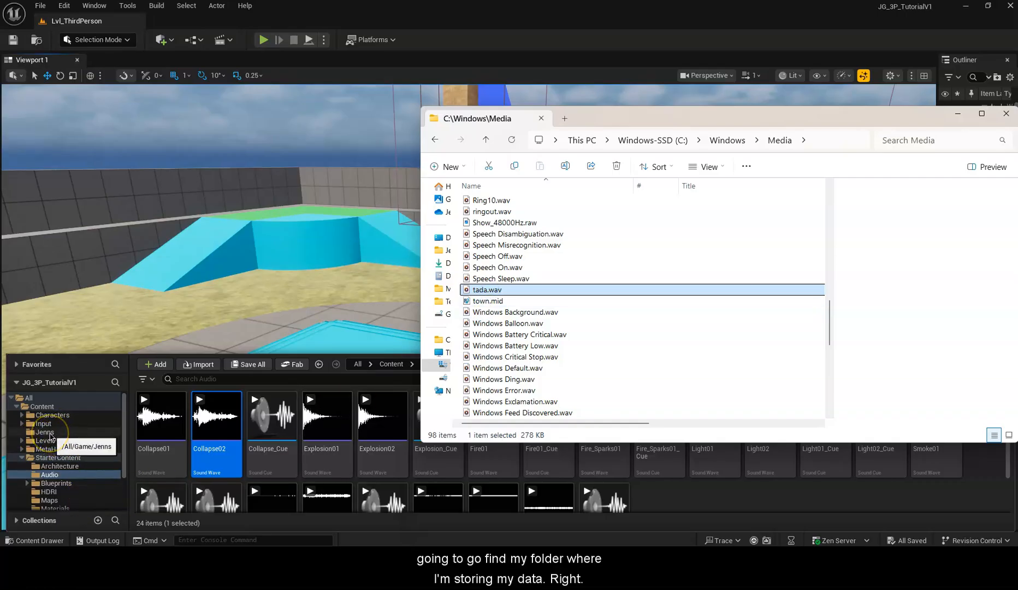
pyautogui.click(45, 432)
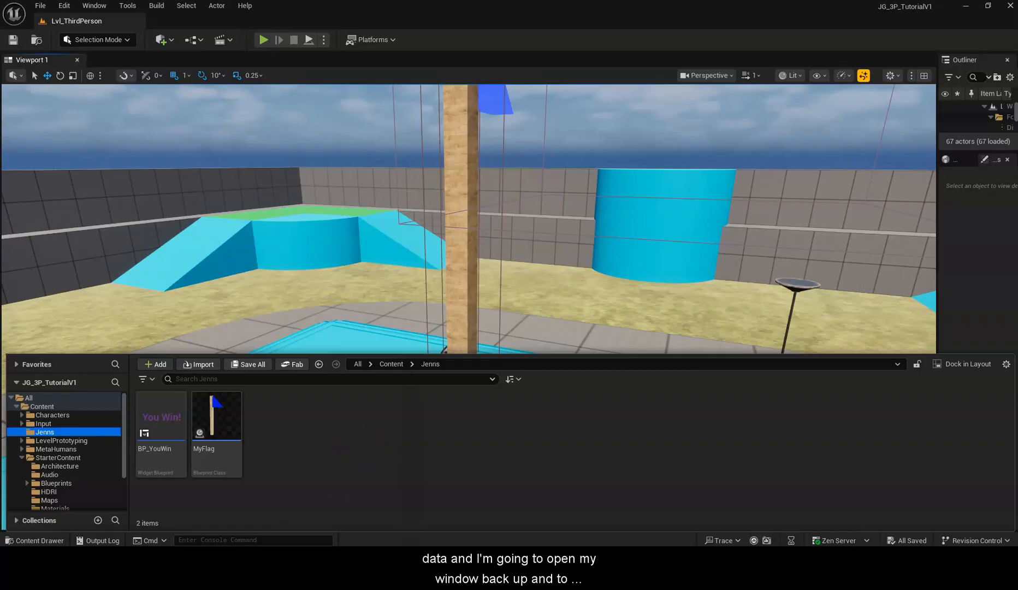
pyautogui.click(206, 568)
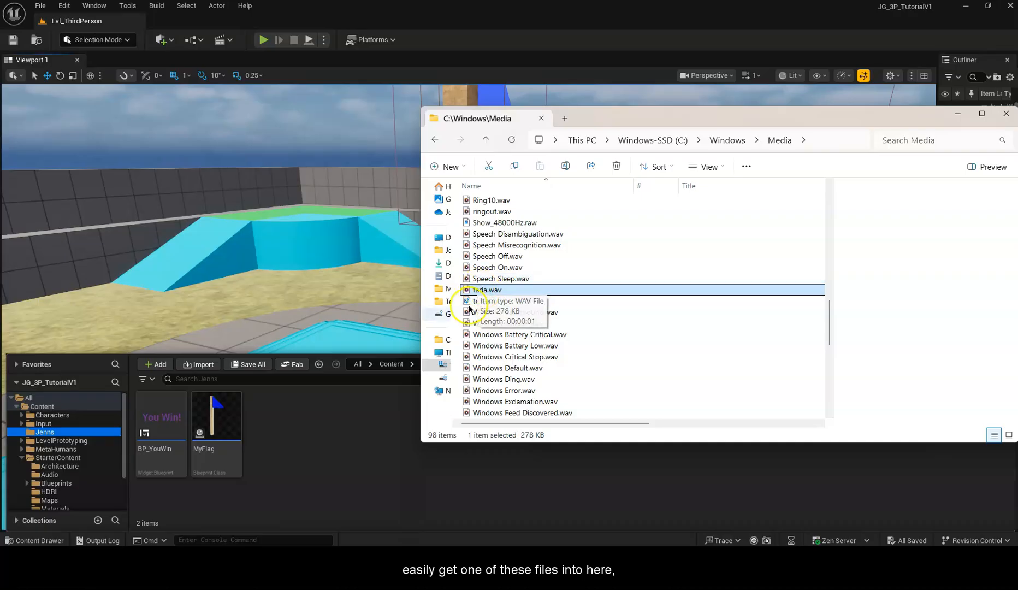
pyautogui.moveTo(486, 292); pyautogui.dragTo(388, 300)
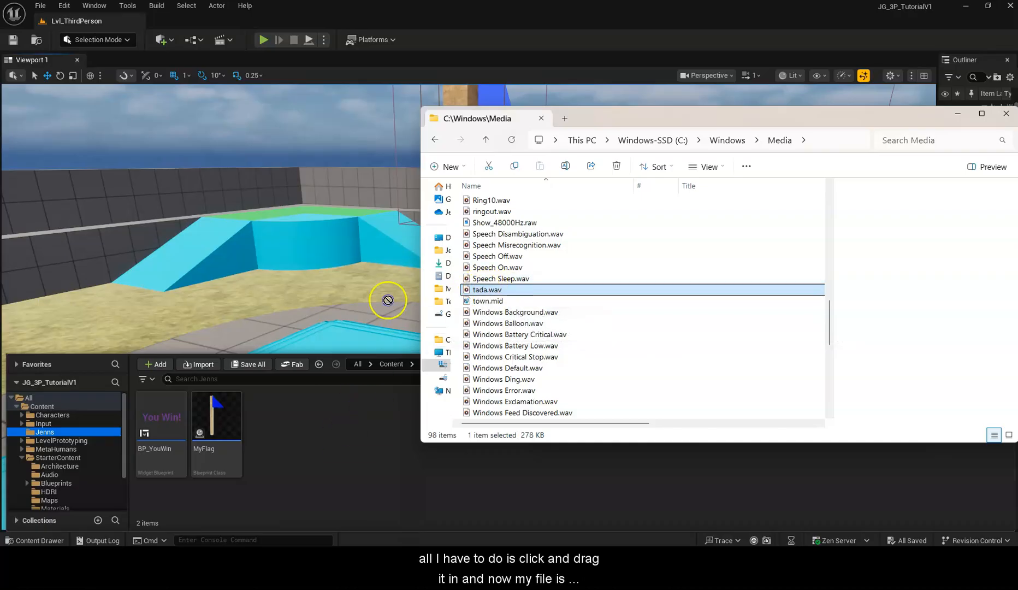
pyautogui.moveTo(287, 449); pyautogui.dragTo(339, 467)
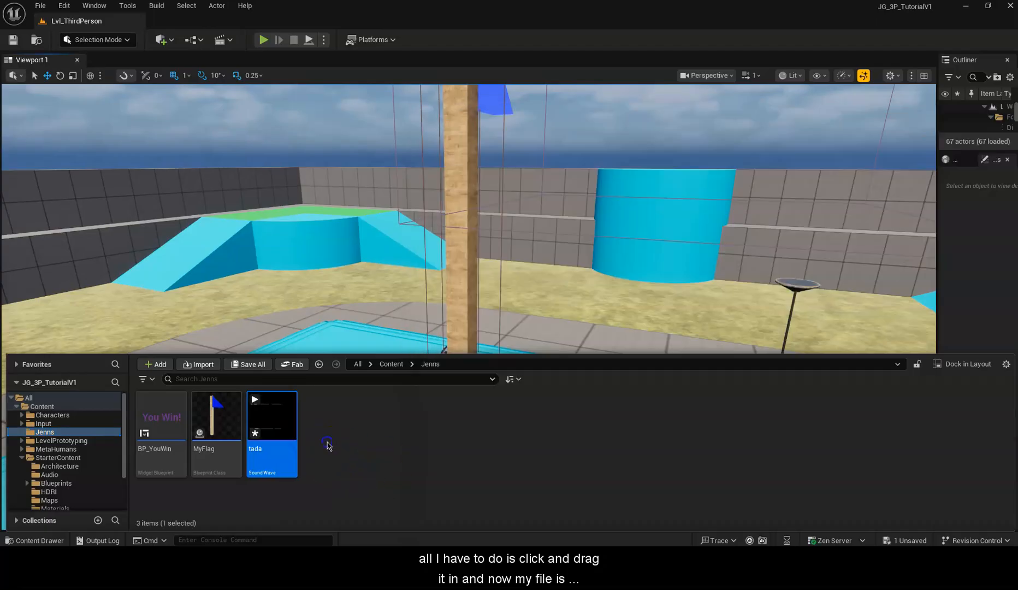
# Play the imported tada sound asset to preview it.
pyautogui.click(272, 421)
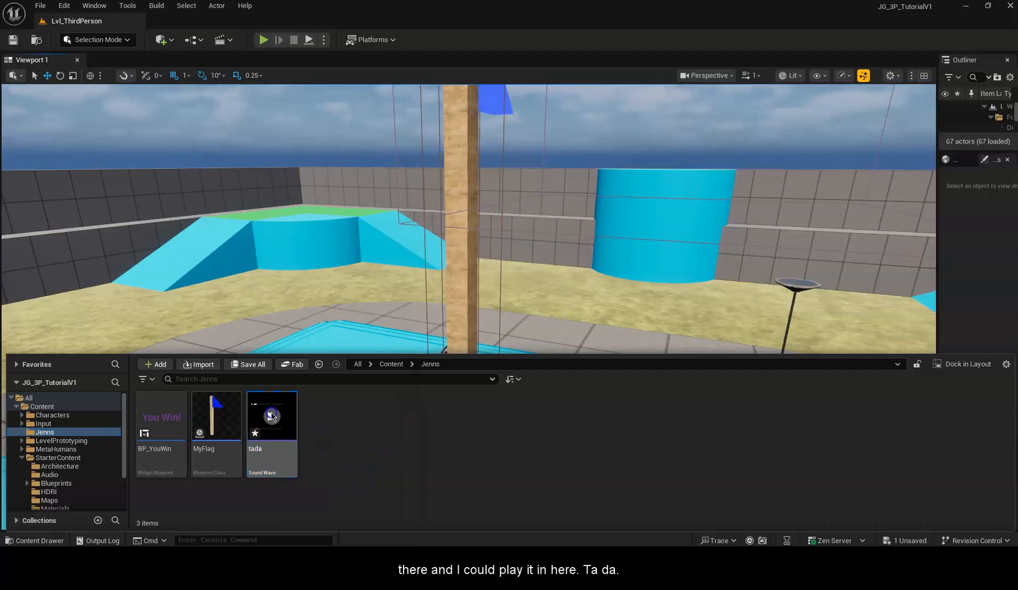
pyautogui.click(375, 468)
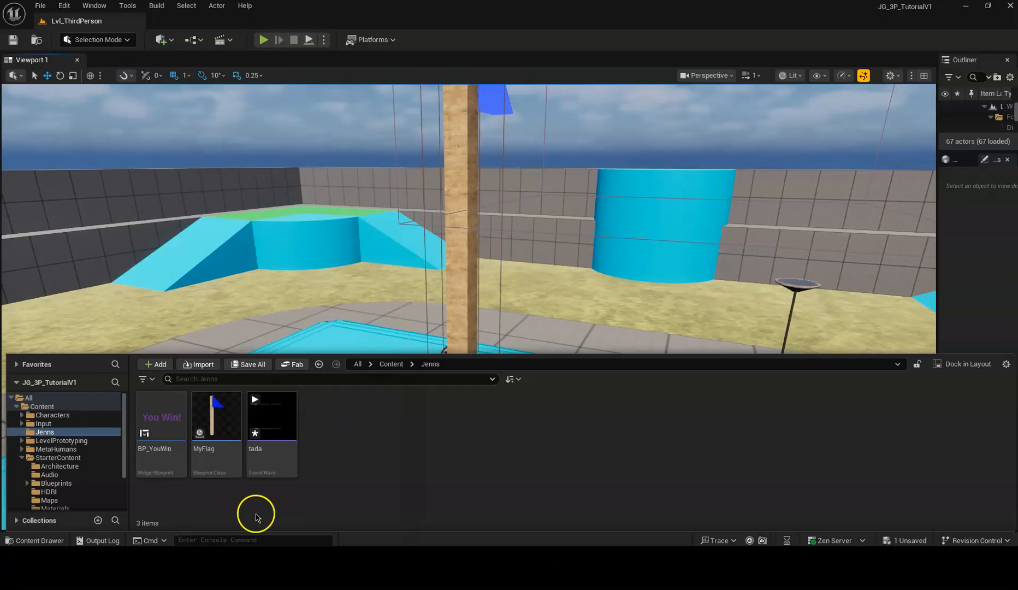
# Import Speech Misrecognition.wav from the Media folder into the Jenns content folder as well.
pyautogui.hotkey('alt', 'Tab')
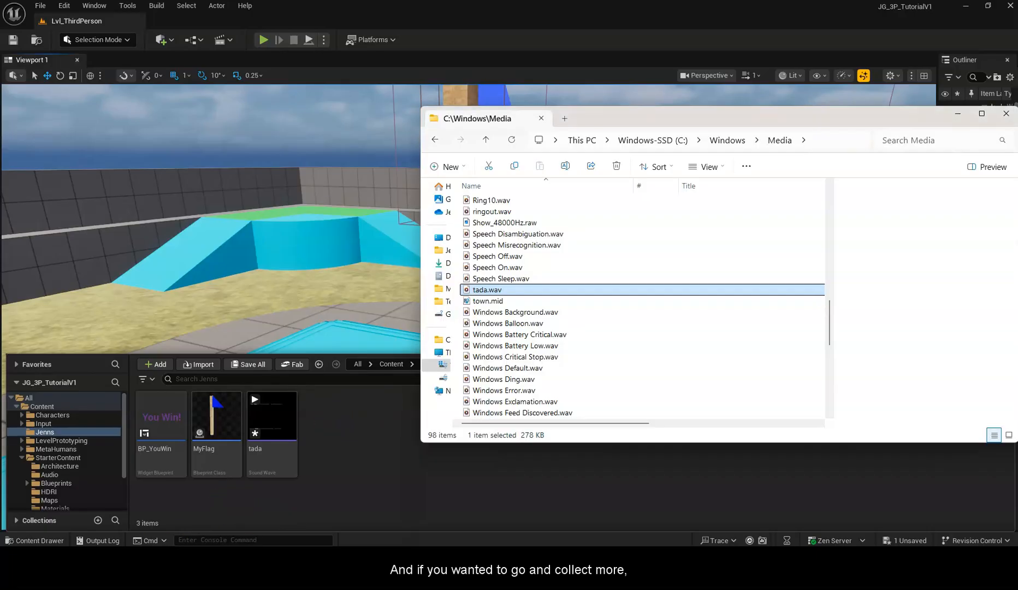
pyautogui.scroll(2, 576, 317)
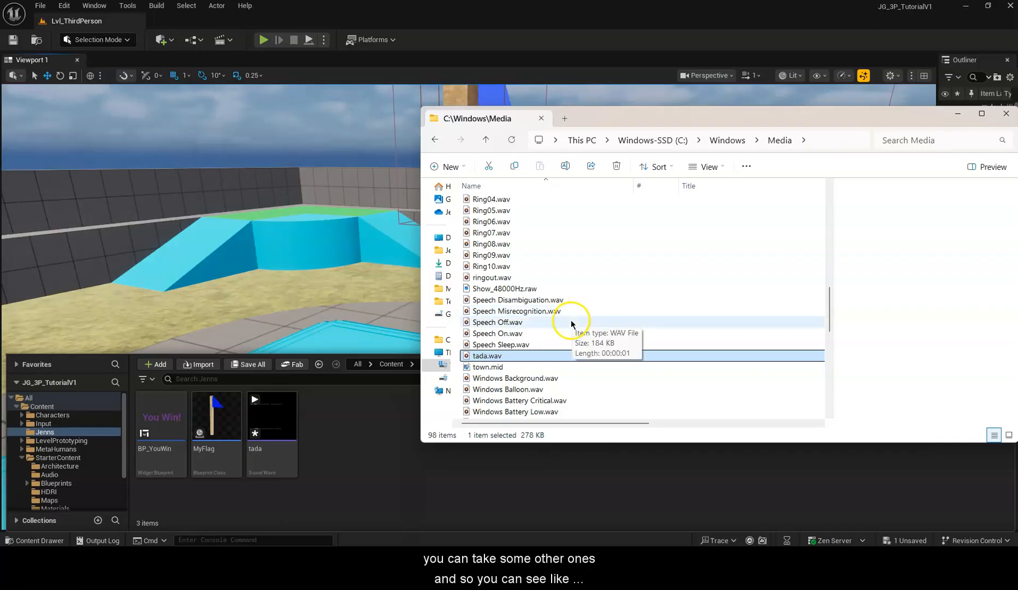
pyautogui.scroll(-1, 573, 318)
pyautogui.scroll(-1, 552, 346)
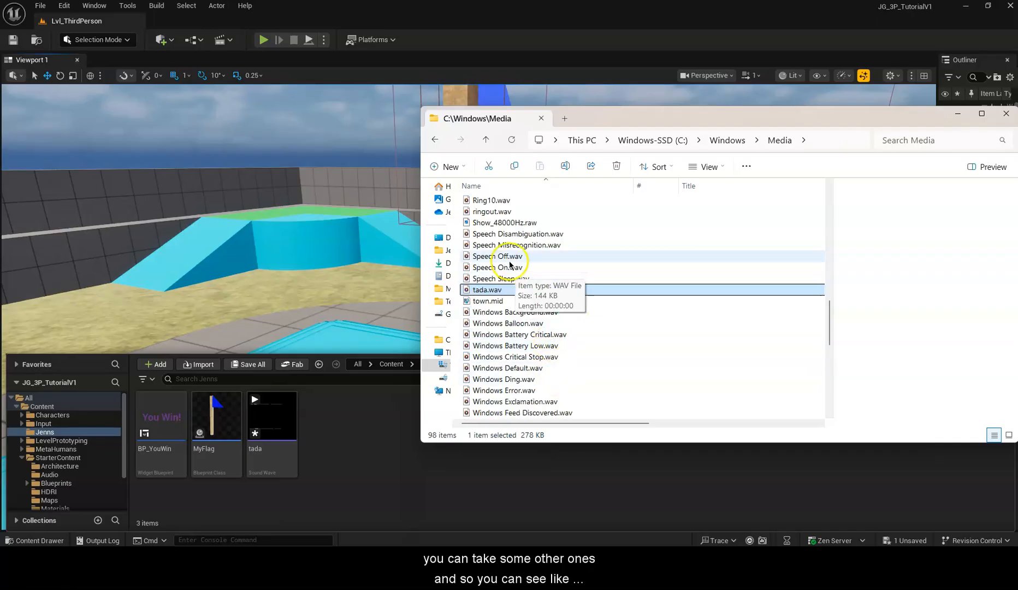
pyautogui.click(495, 246)
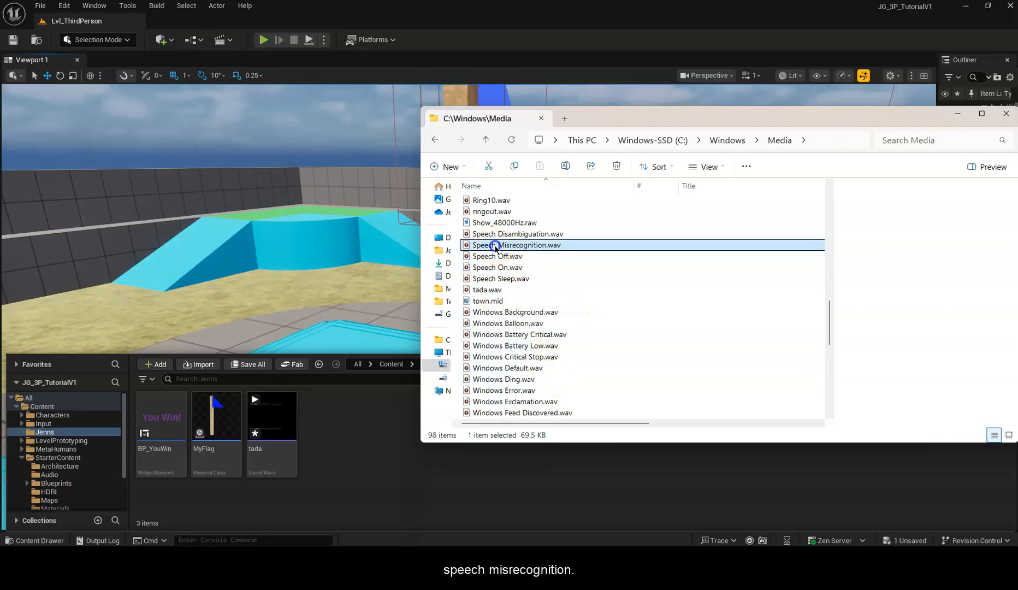
pyautogui.moveTo(348, 443); pyautogui.dragTo(368, 512)
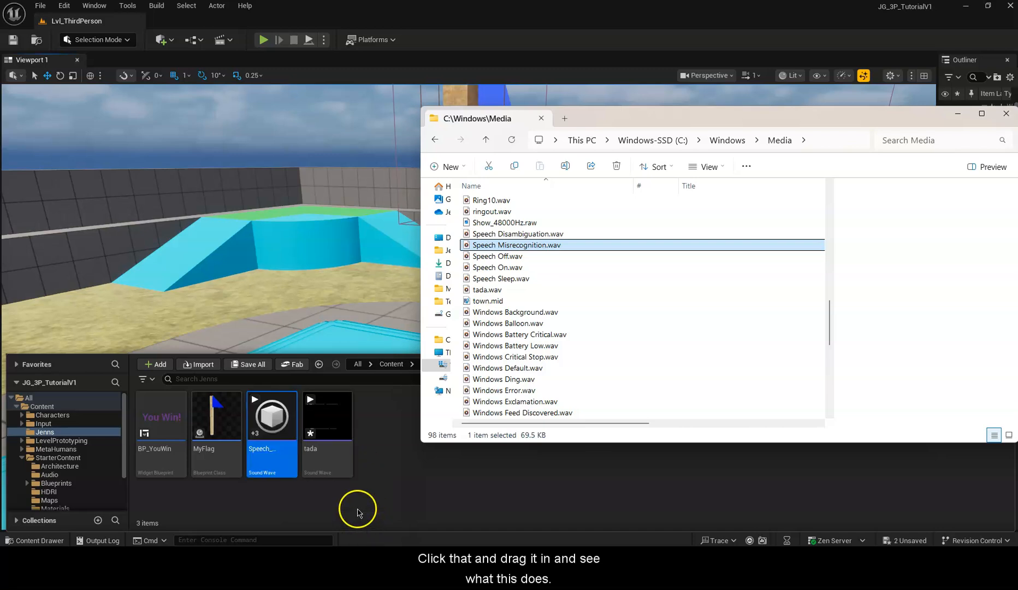
pyautogui.click(356, 508)
# Play the Speech_Misrecognition and tada sound assets to compare them.
pyautogui.click(277, 419)
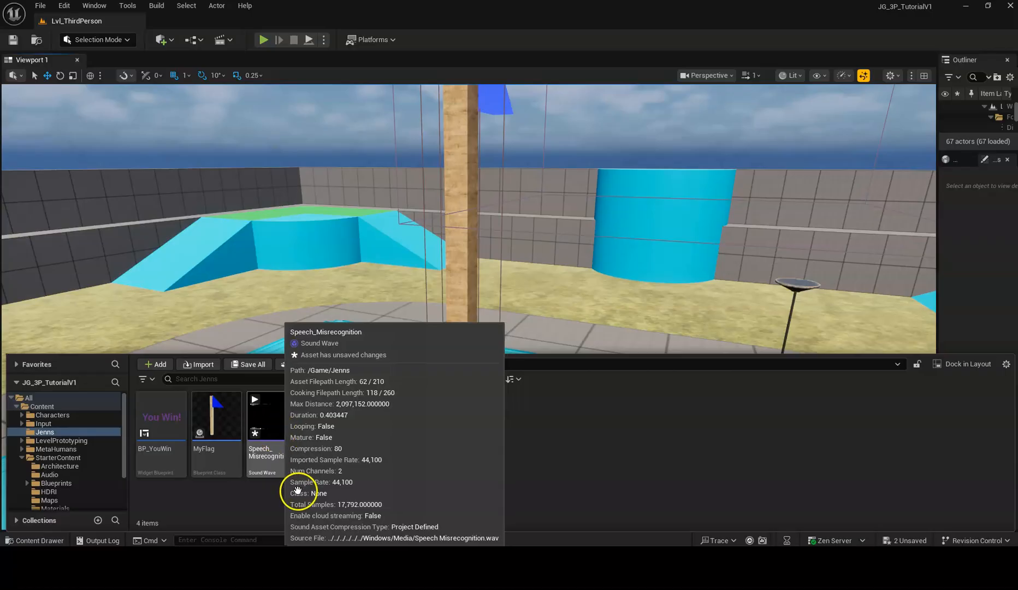
pyautogui.click(274, 426)
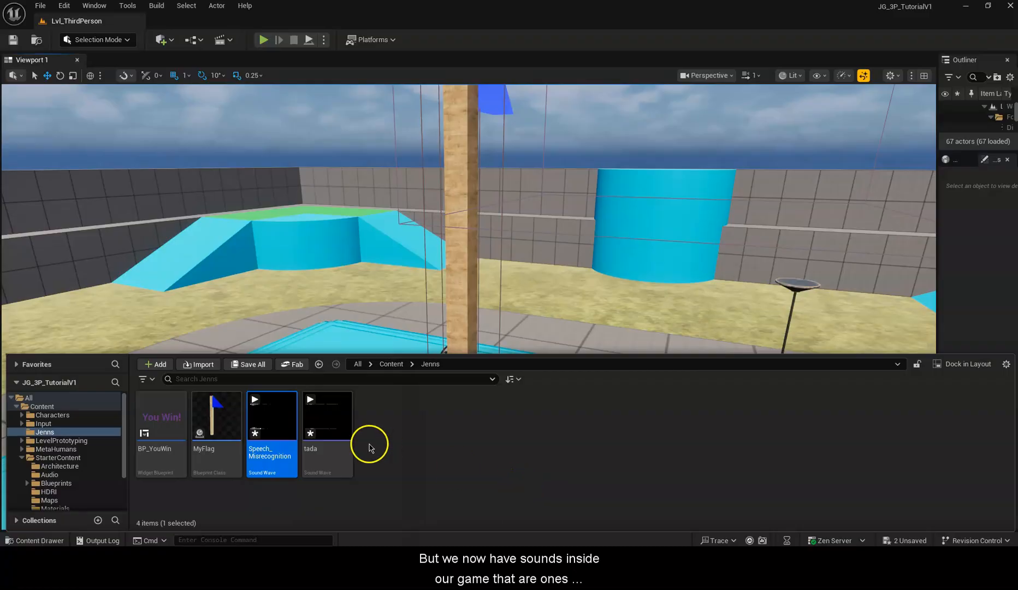
pyautogui.moveTo(328, 419)
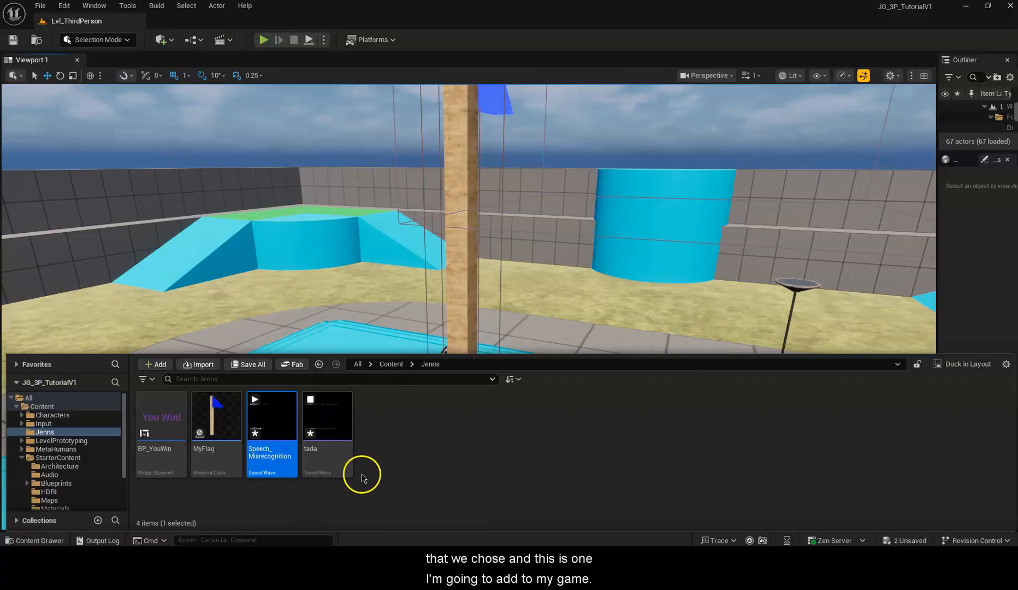
pyautogui.click(603, 472)
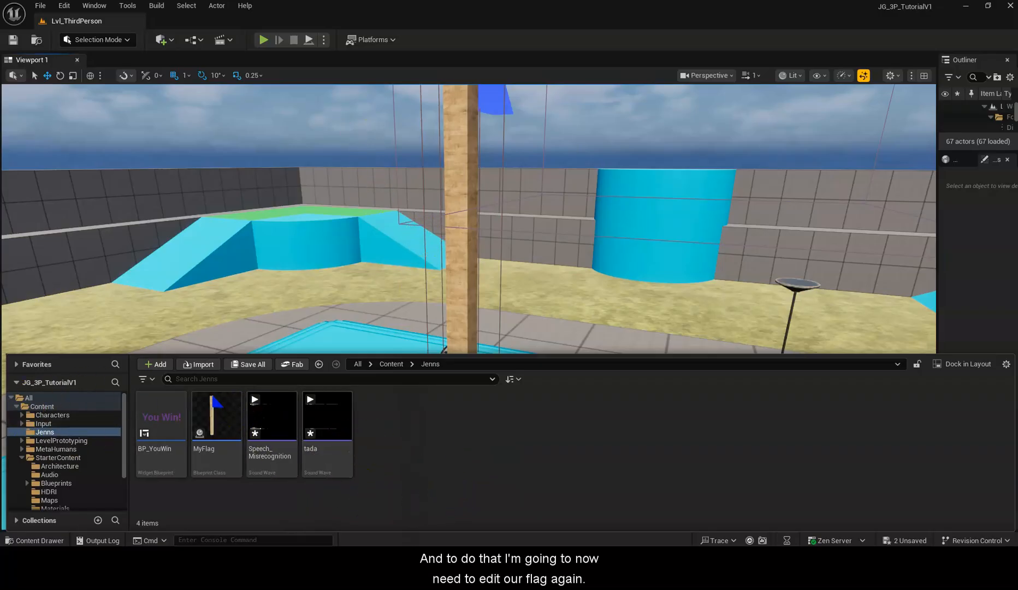
# Open the MyFlag blueprint's event graph and shrink the Details panel to make room.
pyautogui.doubleClick(220, 417)
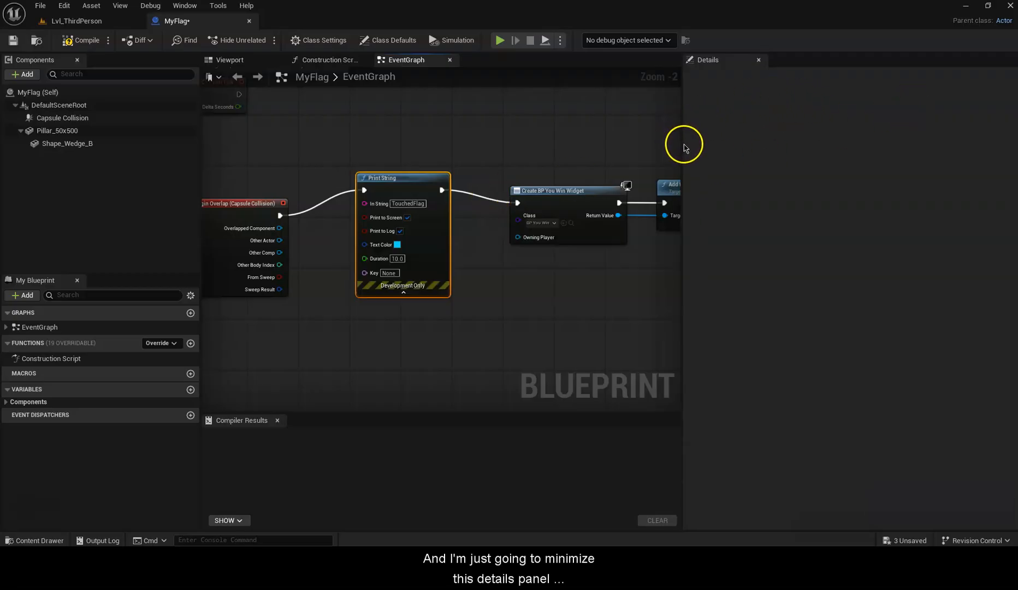
pyautogui.moveTo(685, 147); pyautogui.dragTo(954, 226)
pyautogui.click(721, 318)
pyautogui.moveTo(677, 323); pyautogui.dragTo(732, 312, button='right')
pyautogui.click(314, 228)
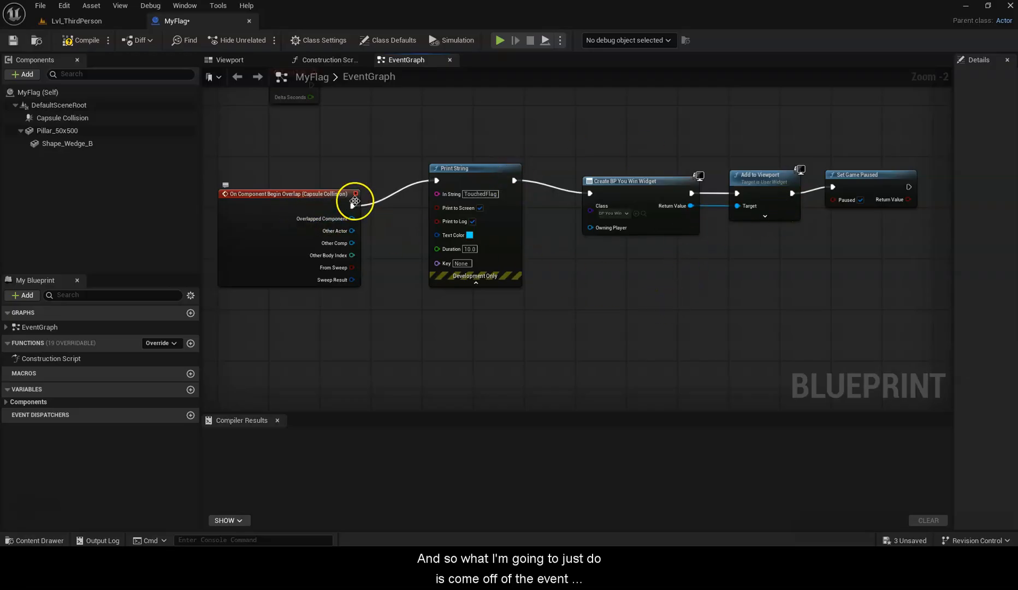
# Add a Play Sound 2D node from the On Component Begin Overlap event's execution output.
pyautogui.moveTo(352, 206); pyautogui.dragTo(375, 254)
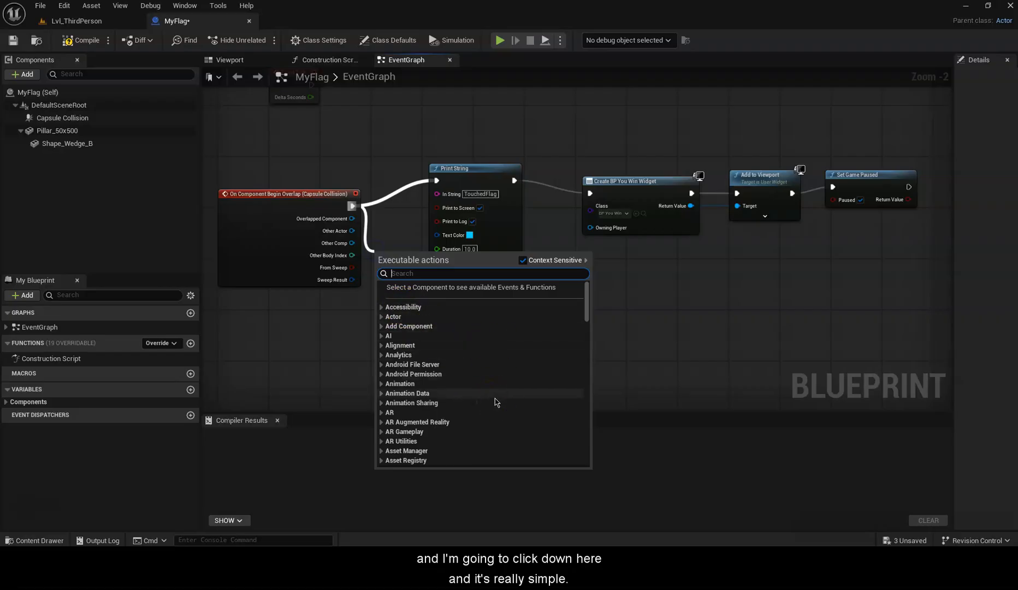
pyautogui.write('add sound')
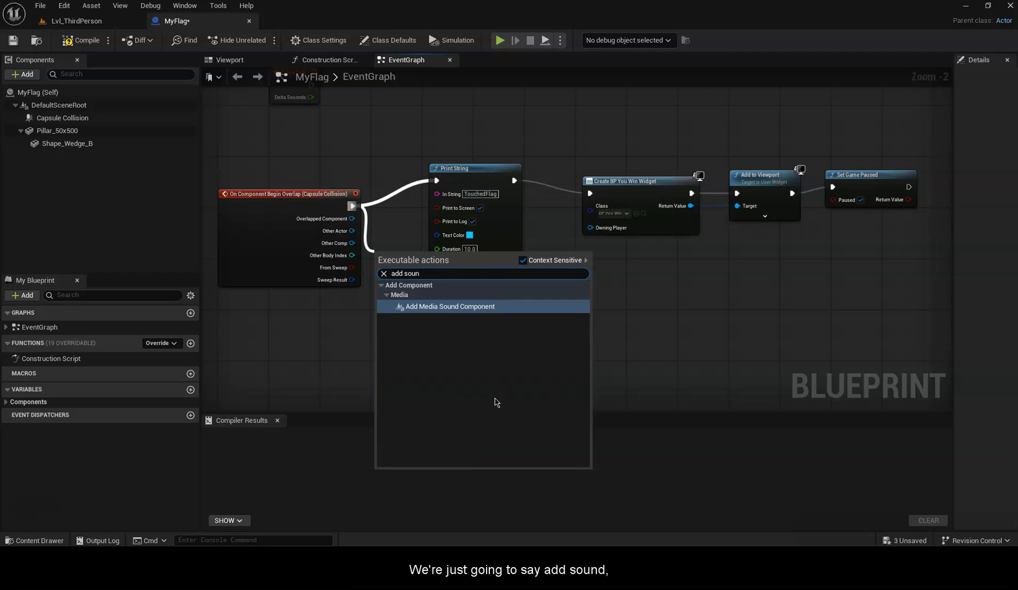
pyautogui.press('BackSpace')
pyautogui.press('BackSpace')
pyautogui.press('BackSpace')
pyautogui.press('BackSpace')
pyautogui.press('BackSpace')
pyautogui.press('BackSpace')
pyautogui.press('BackSpace')
pyautogui.press('BackSpace')
pyautogui.write('p')
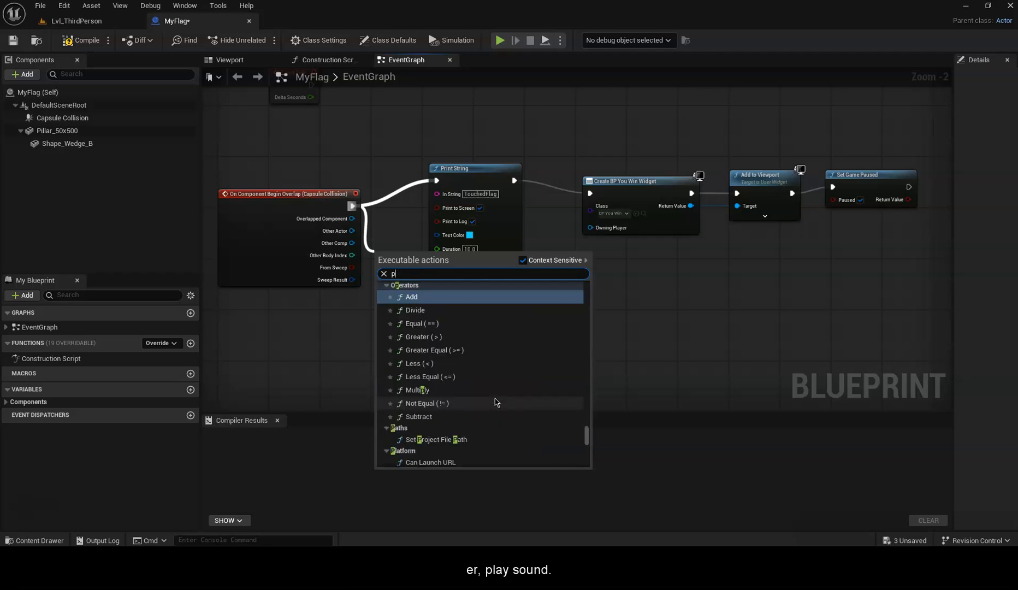
pyautogui.write('lay sound')
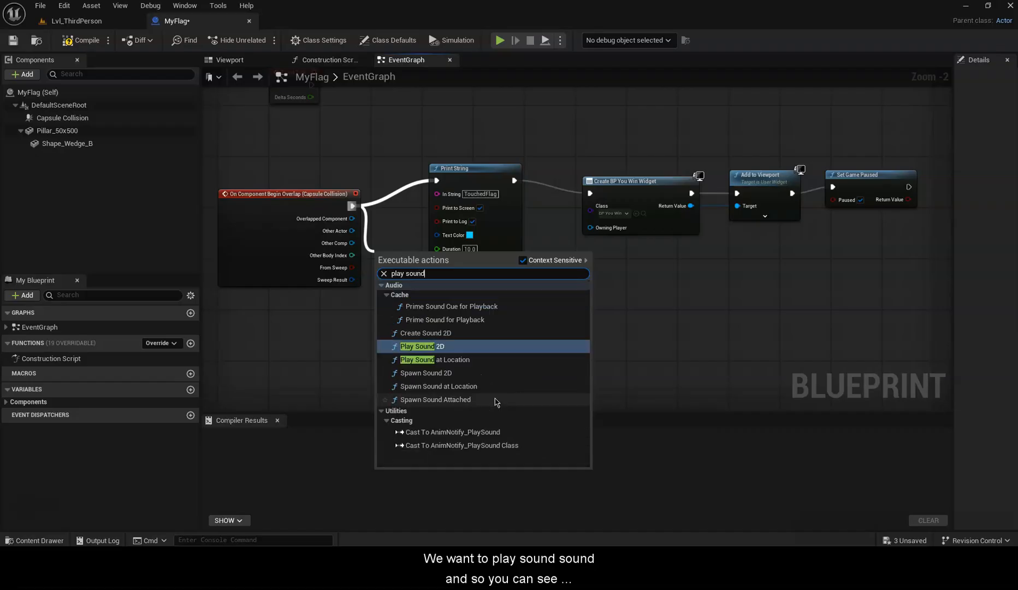
pyautogui.click(440, 347)
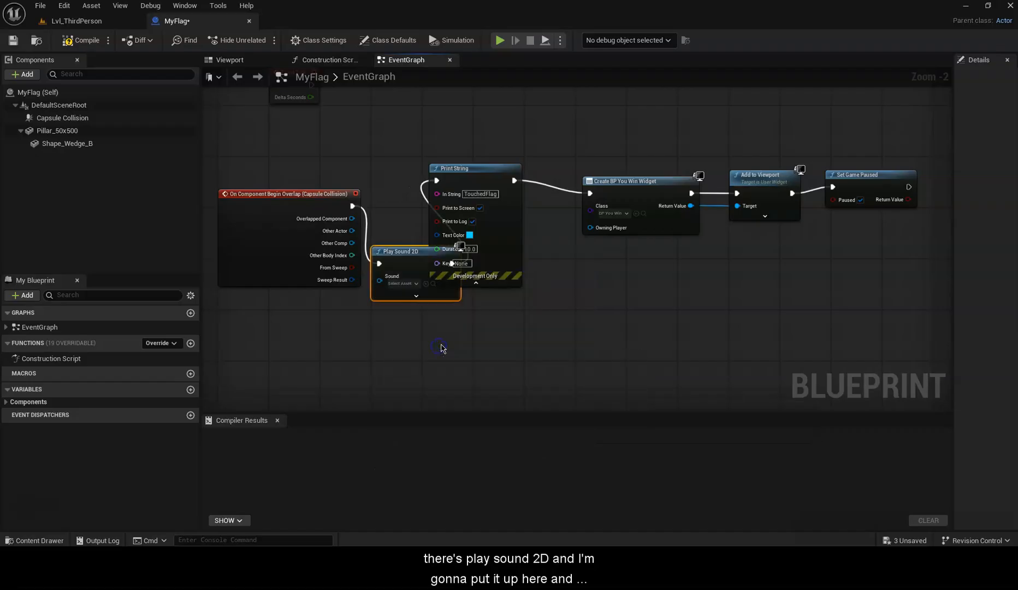
# Rearrange the graph so the Play Sound 2D node sits above the Print String node.
pyautogui.moveTo(412, 243); pyautogui.dragTo(395, 87)
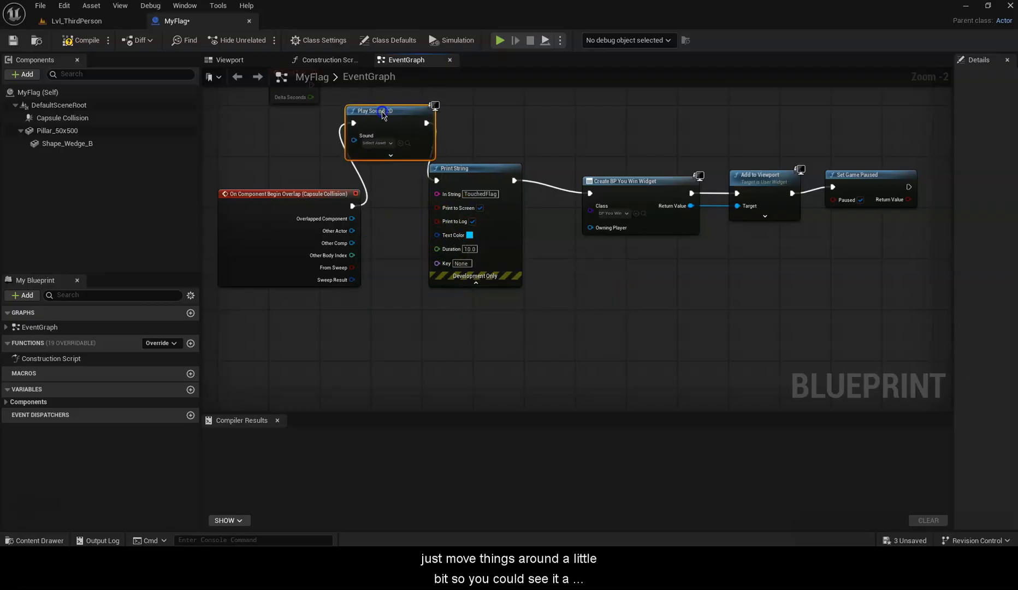
pyautogui.moveTo(483, 177); pyautogui.dragTo(518, 231)
pyautogui.moveTo(408, 106); pyautogui.dragTo(422, 137)
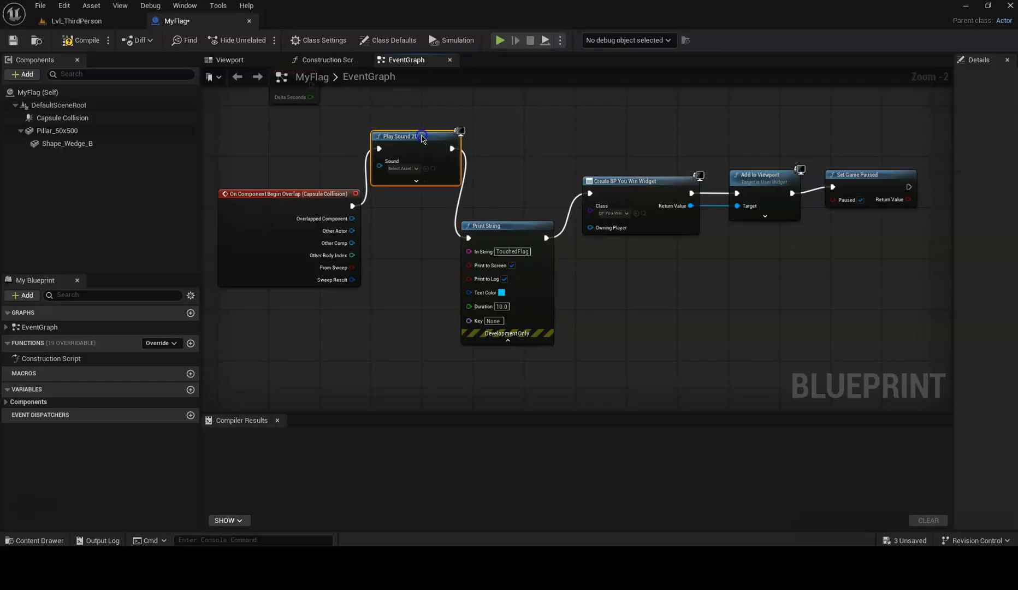
# Assign the tada sound asset to the Play Sound 2D node's Sound input by searching the asset picker.
pyautogui.click(406, 170)
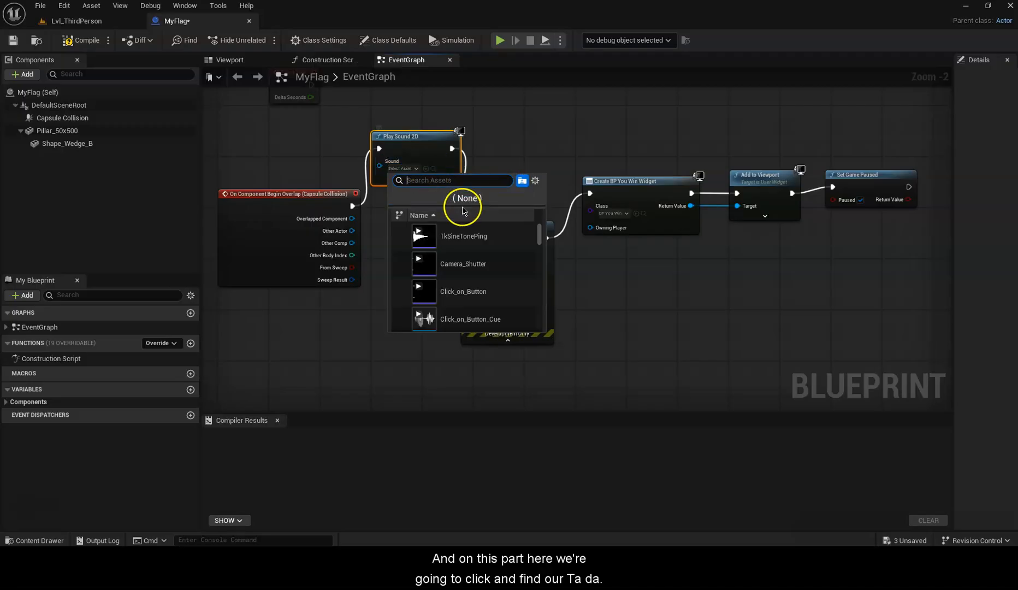
pyautogui.write('ta')
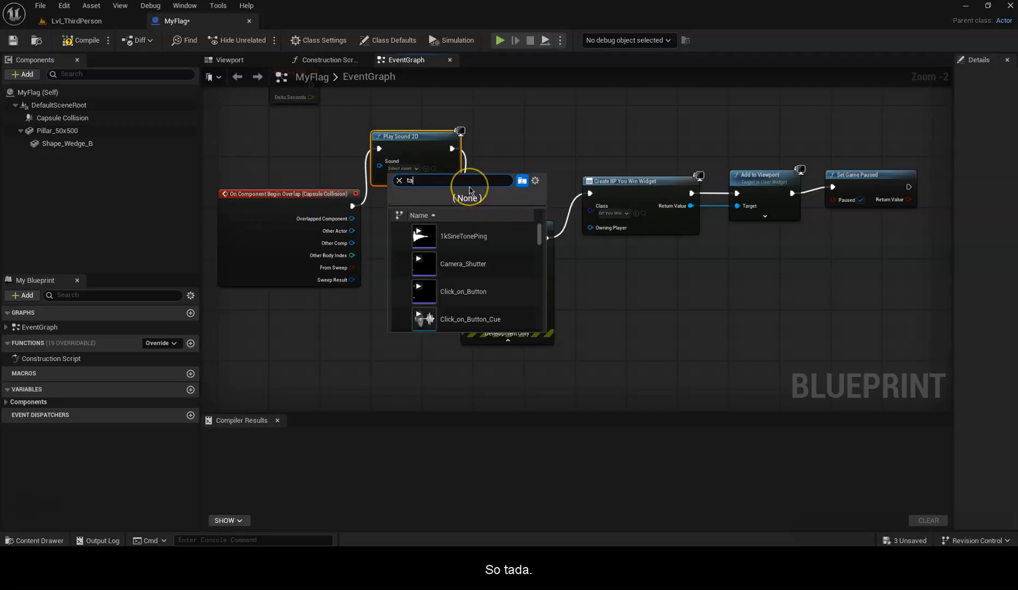
pyautogui.write('da')
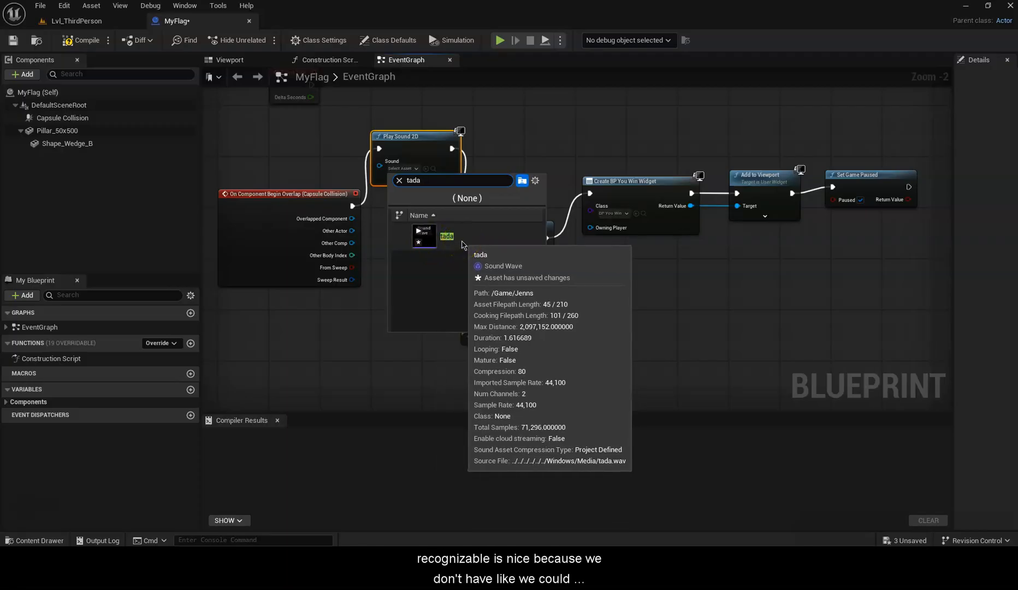
pyautogui.doubleClick(484, 181)
pyautogui.press('BackSpace')
pyautogui.scroll(-5, 486, 252)
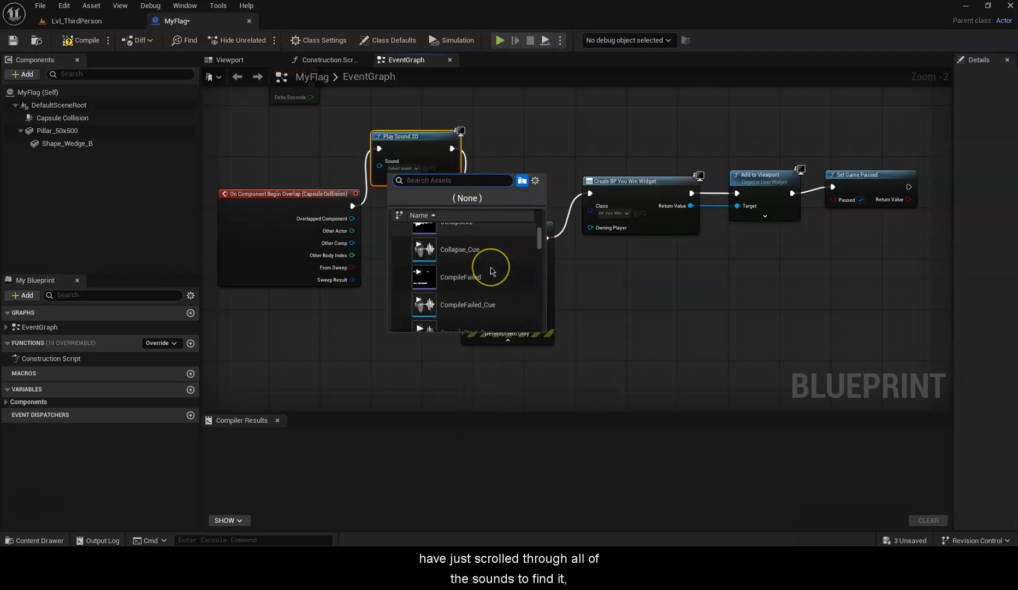
pyautogui.scroll(4, 495, 262)
pyautogui.write('tada')
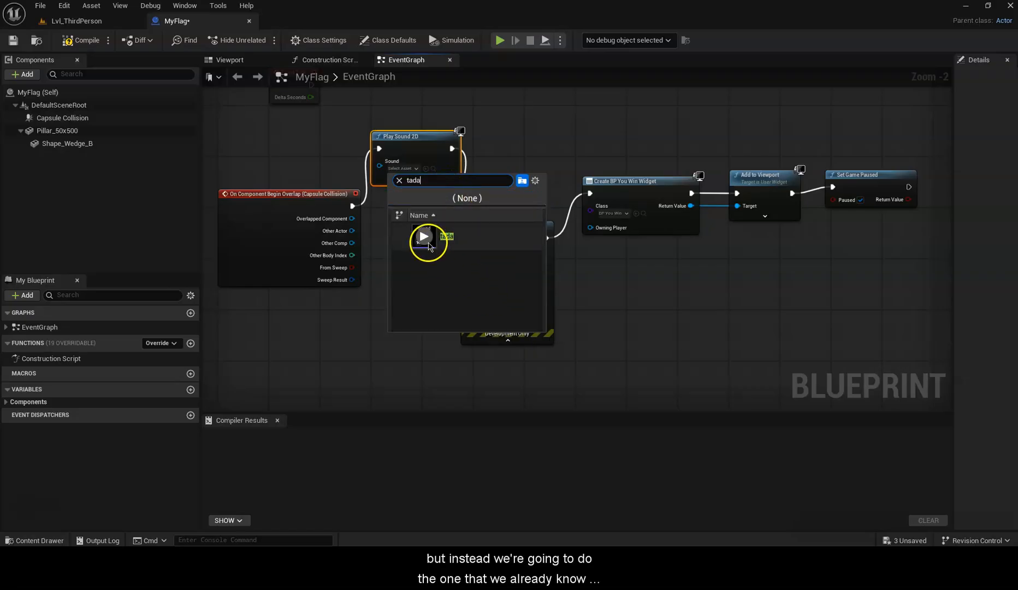
pyautogui.click(437, 241)
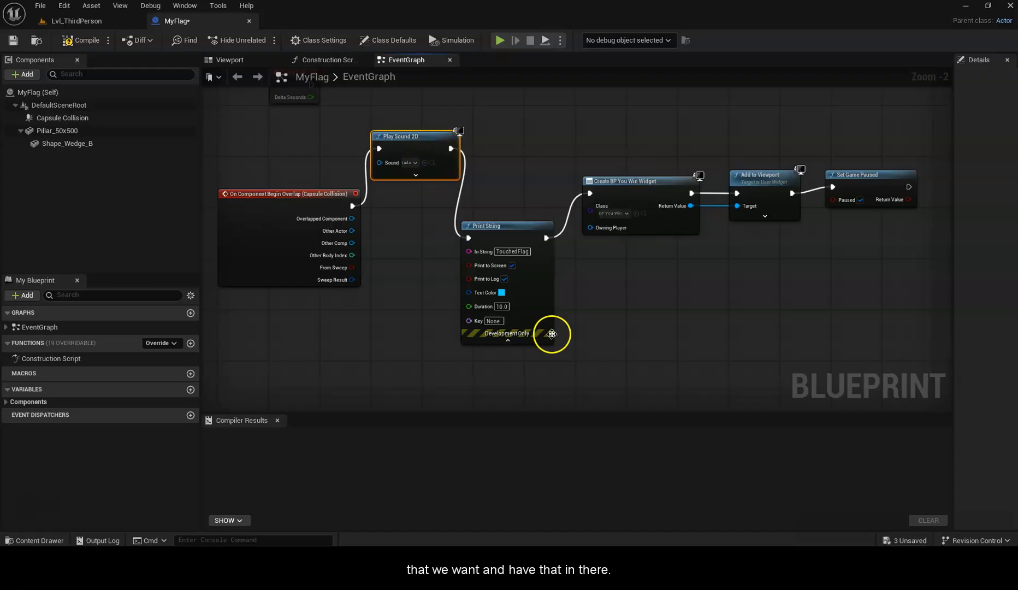
# Compile the MyFlag blueprint and save the MyFlag, Speech_Misrecognition and tada assets.
pyautogui.click(77, 40)
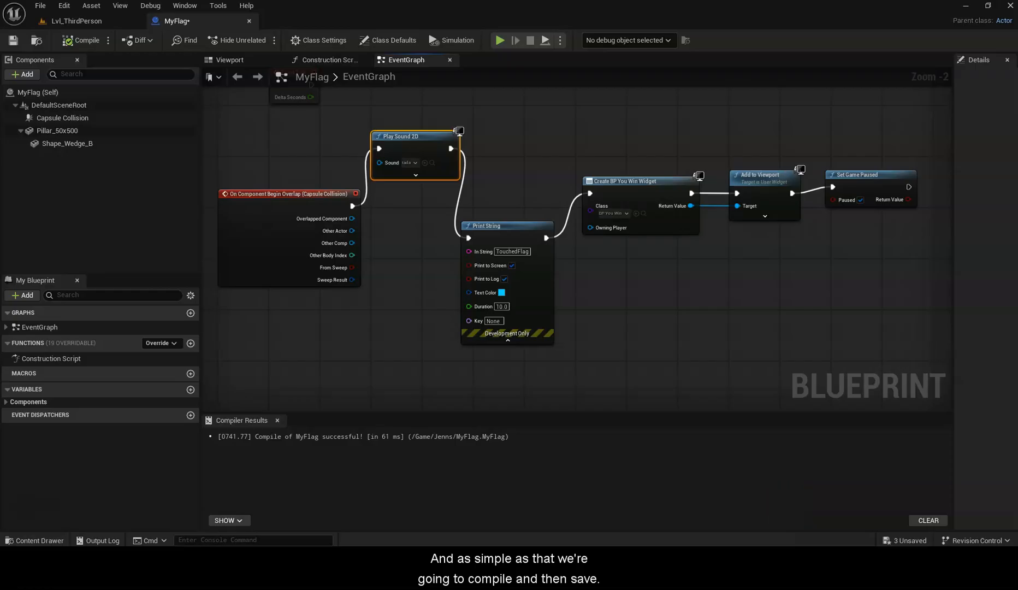
pyautogui.click(907, 540)
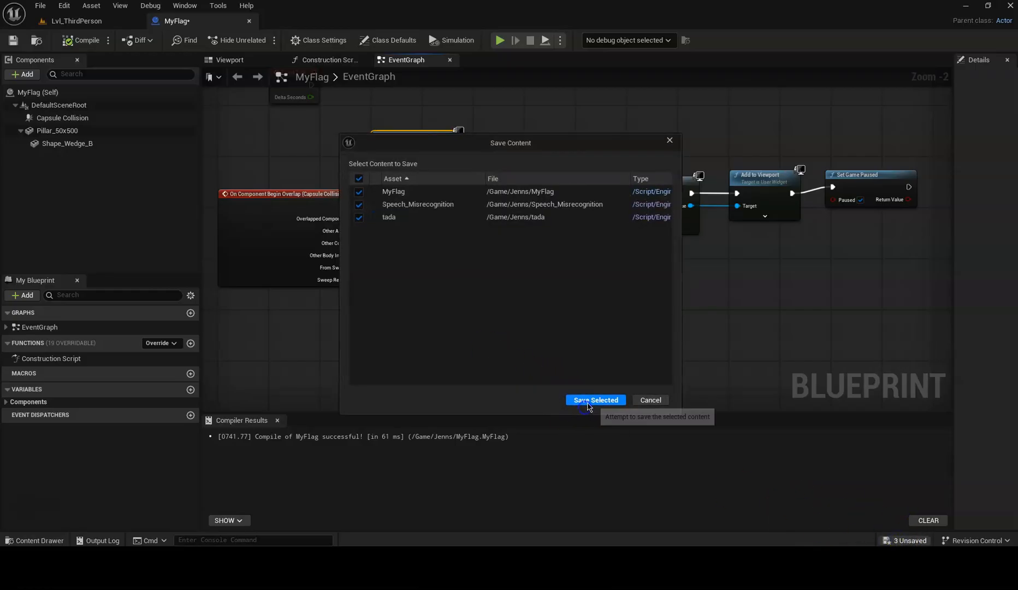
pyautogui.click(587, 403)
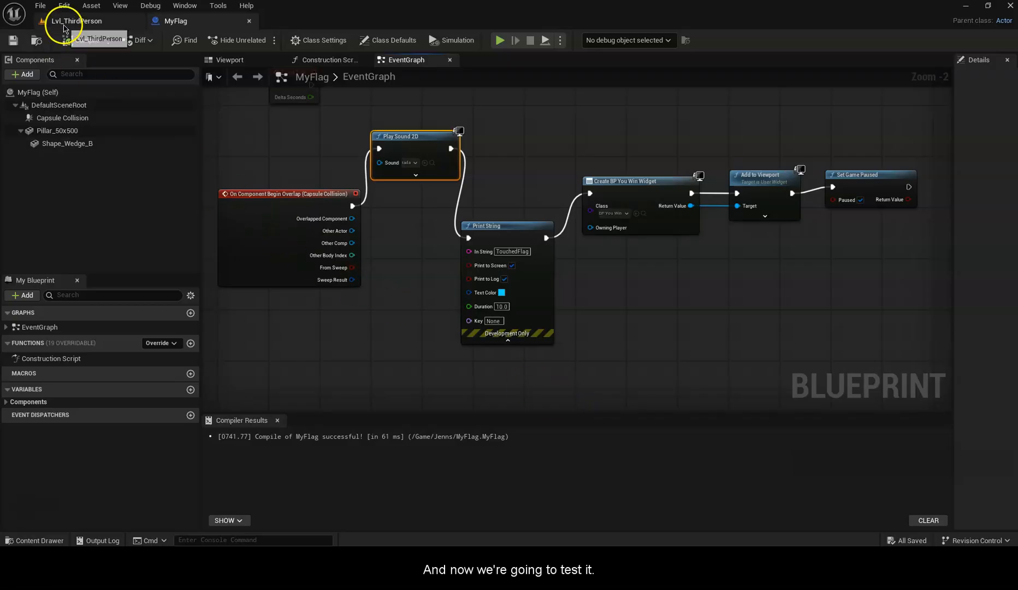
# Play the Lvl_ThirdPerson level, walk the character into the flag to test the sound, then stop playing.
pyautogui.click(71, 21)
pyautogui.click(264, 40)
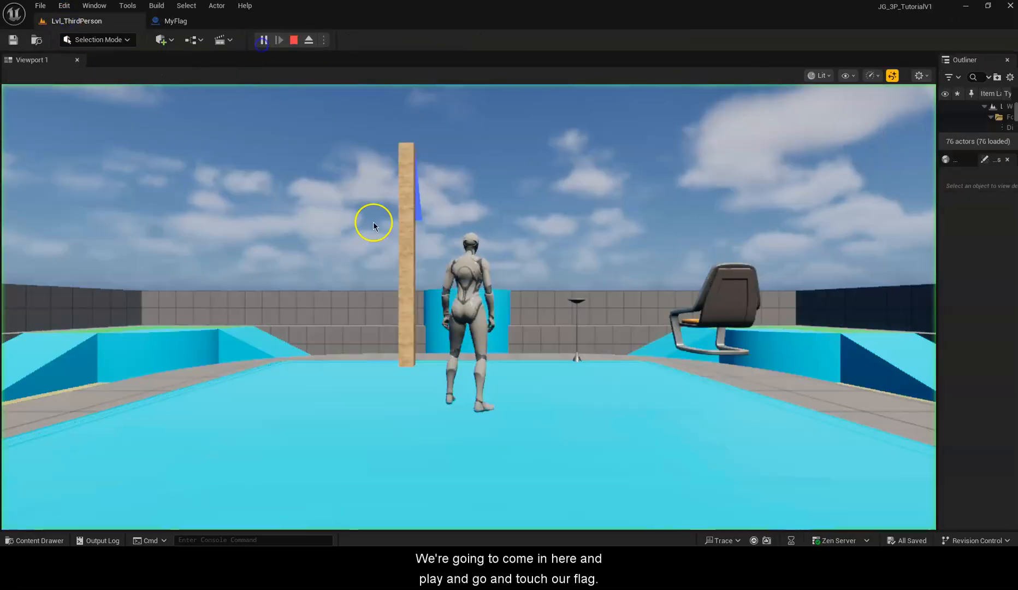
pyautogui.press('w')
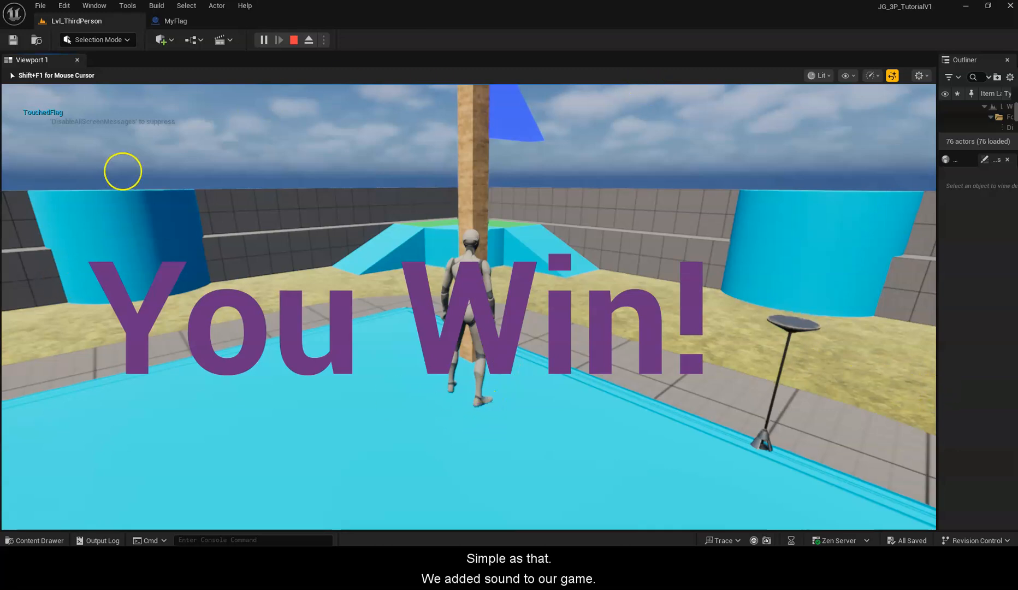
pyautogui.press('Escape')
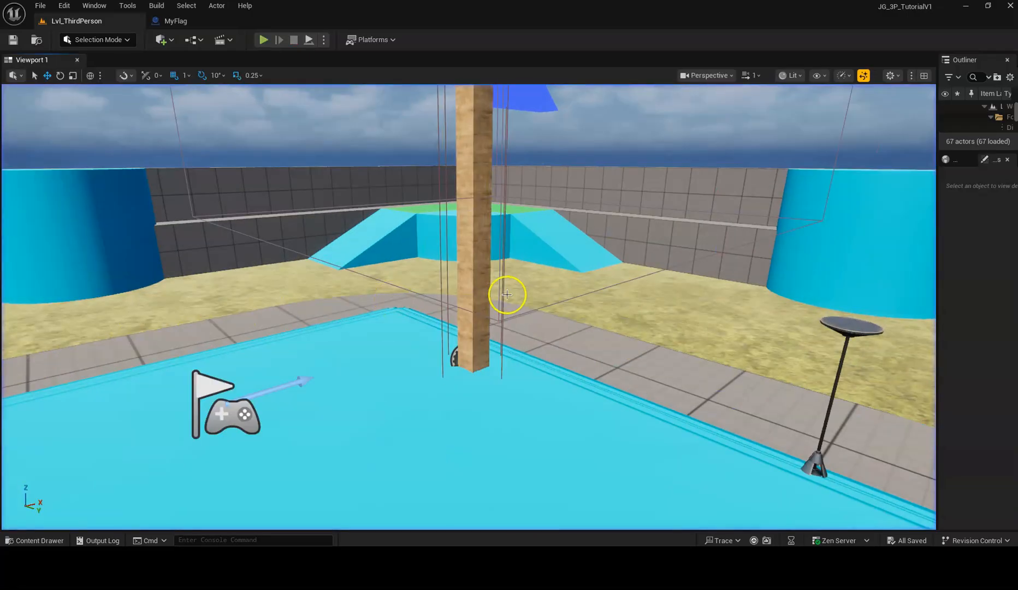